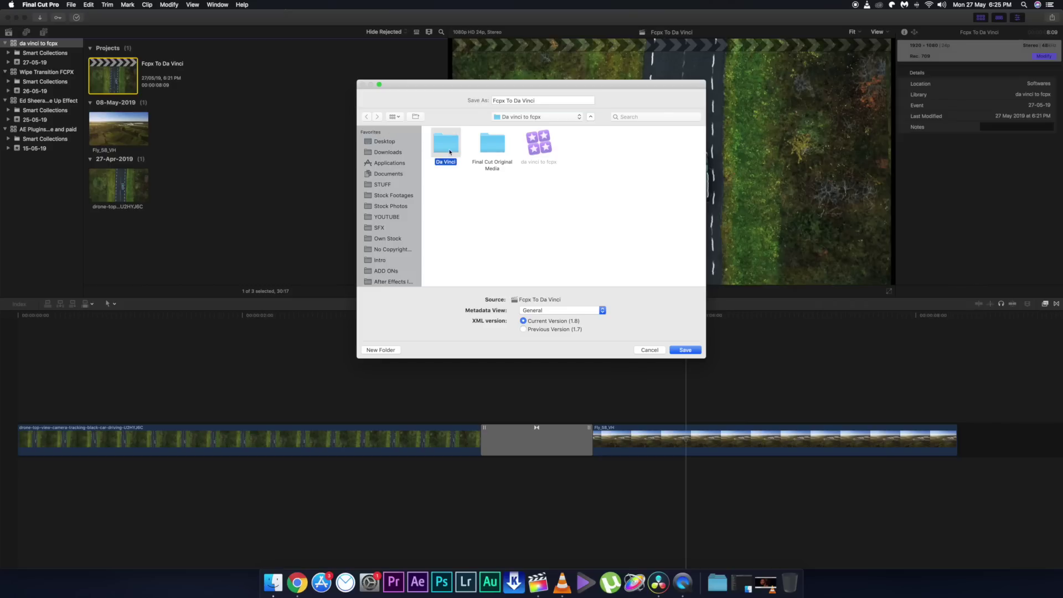
Make the Da Vinci folder the destination for the XML export
double_click(450, 152)
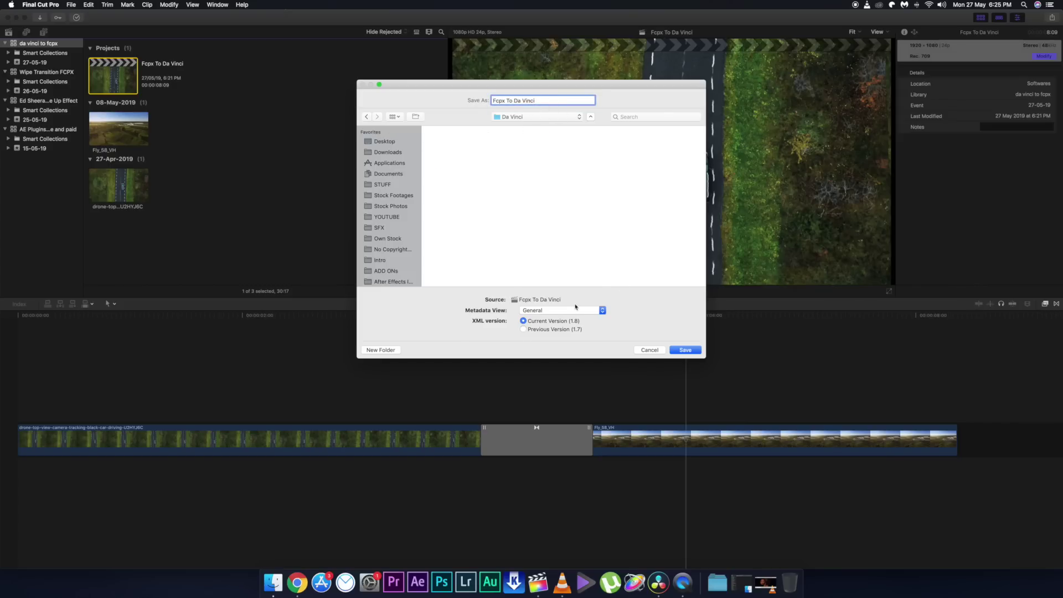
left_click(603, 308)
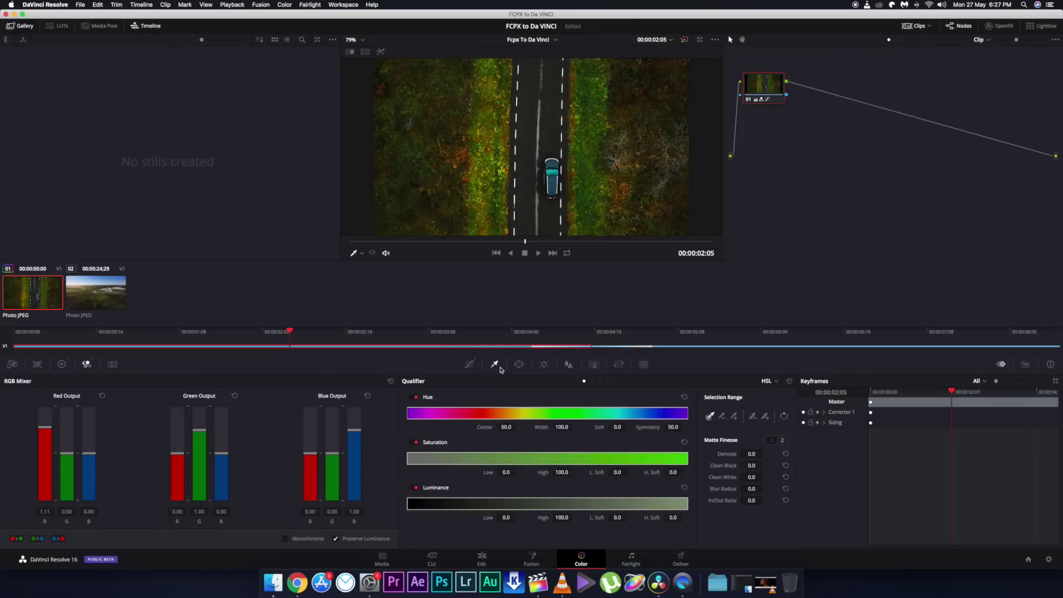
left_click(114, 290)
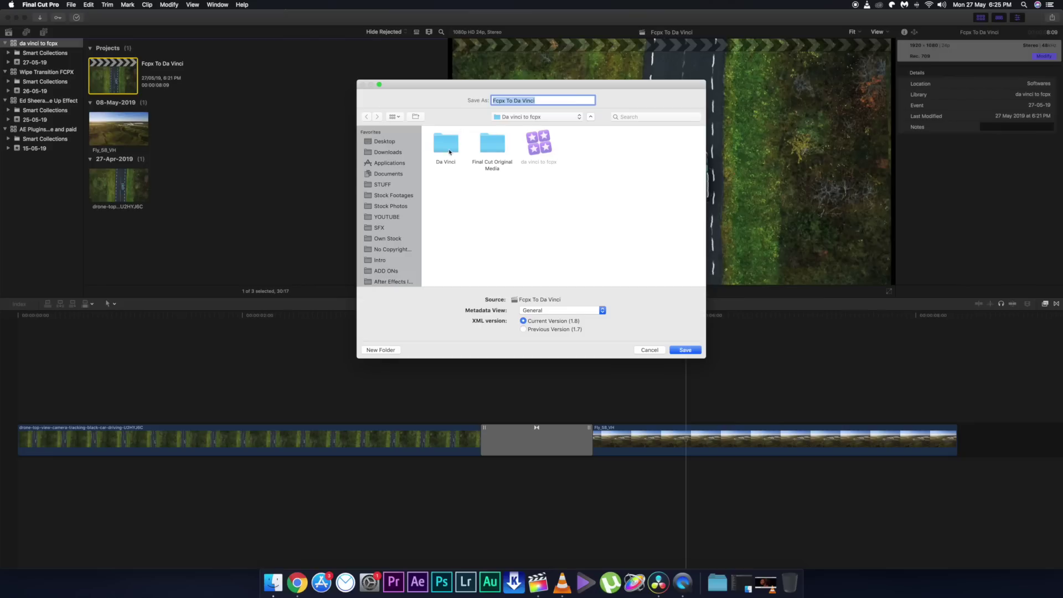
double_click(450, 152)
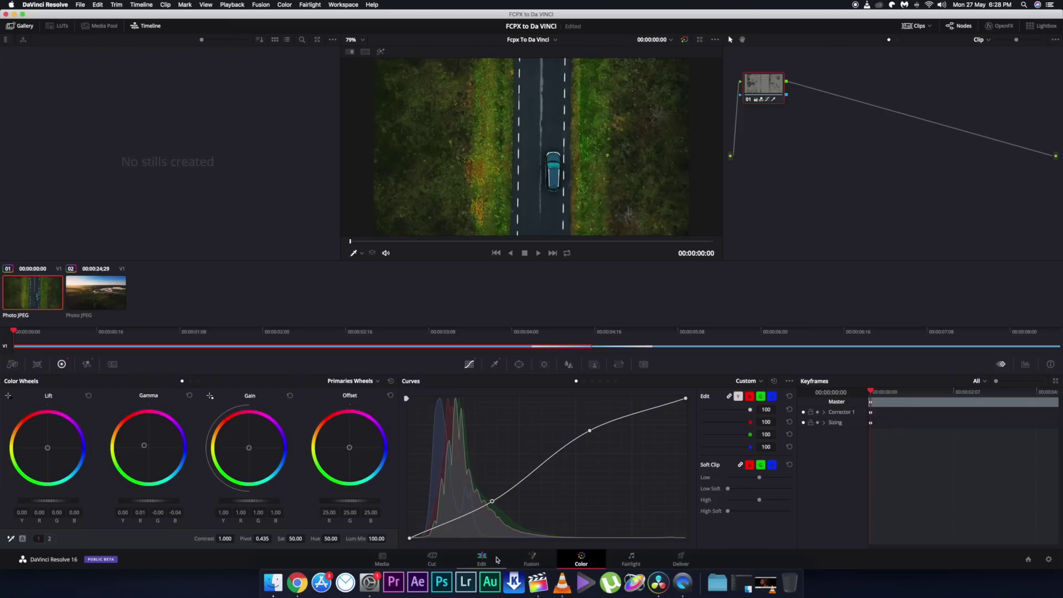
left_click(482, 560)
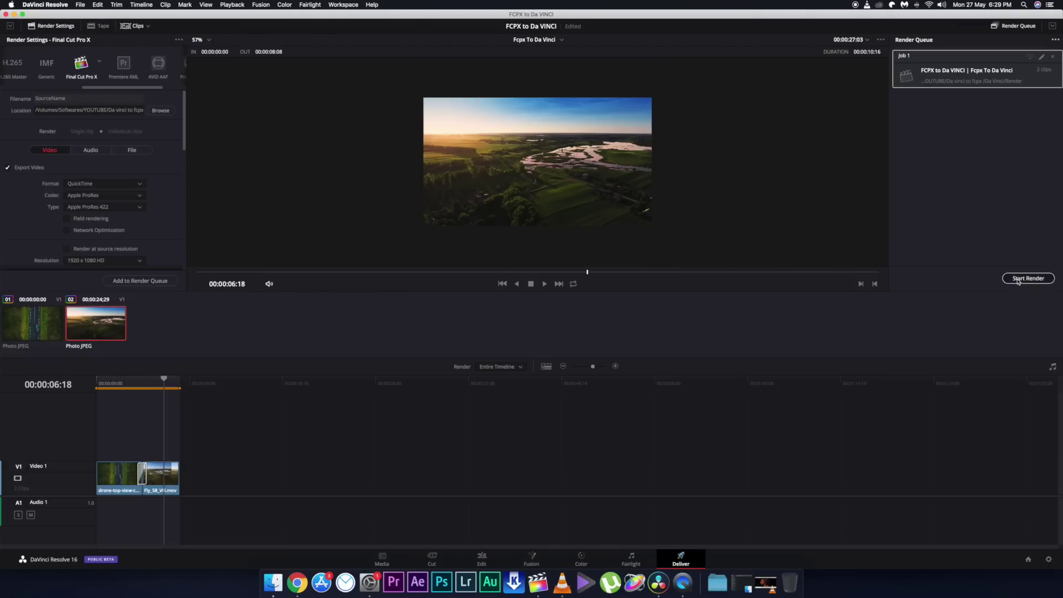
left_click(1030, 279)
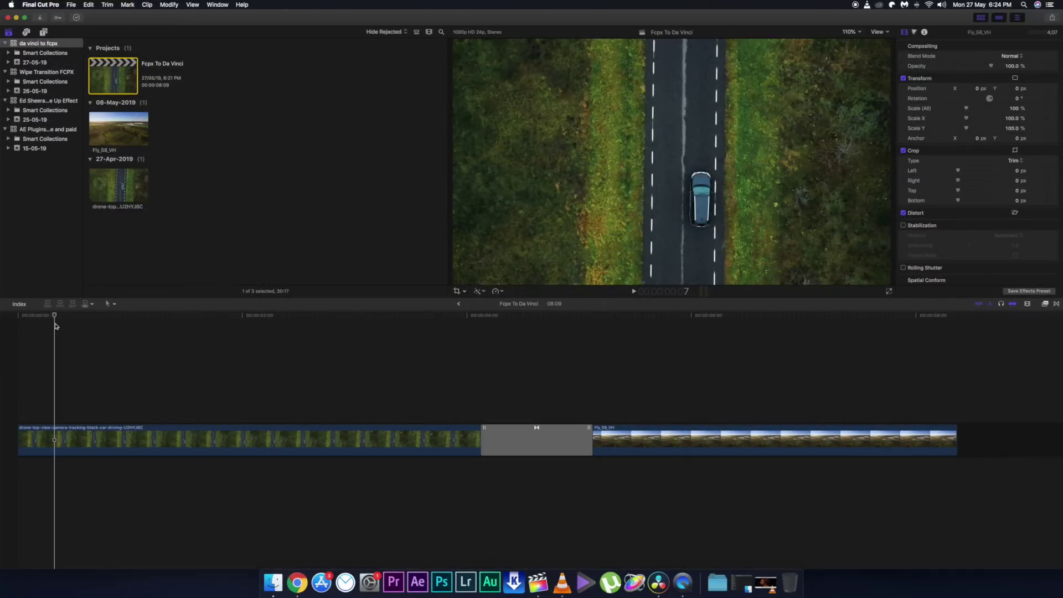
key("space")
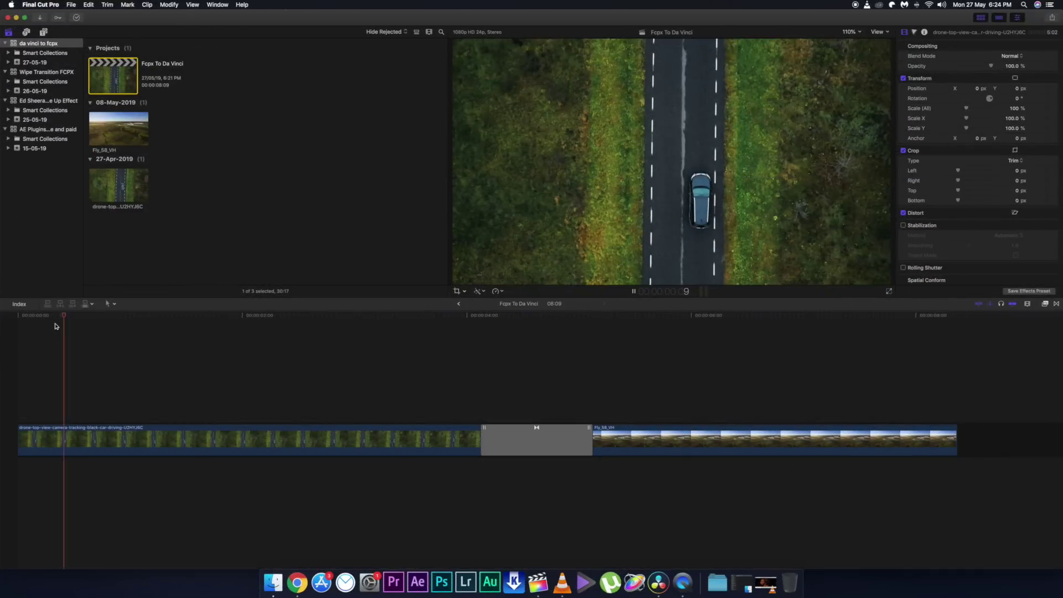
Jump the playhead further along the timeline and stop playback
left_click(457, 323)
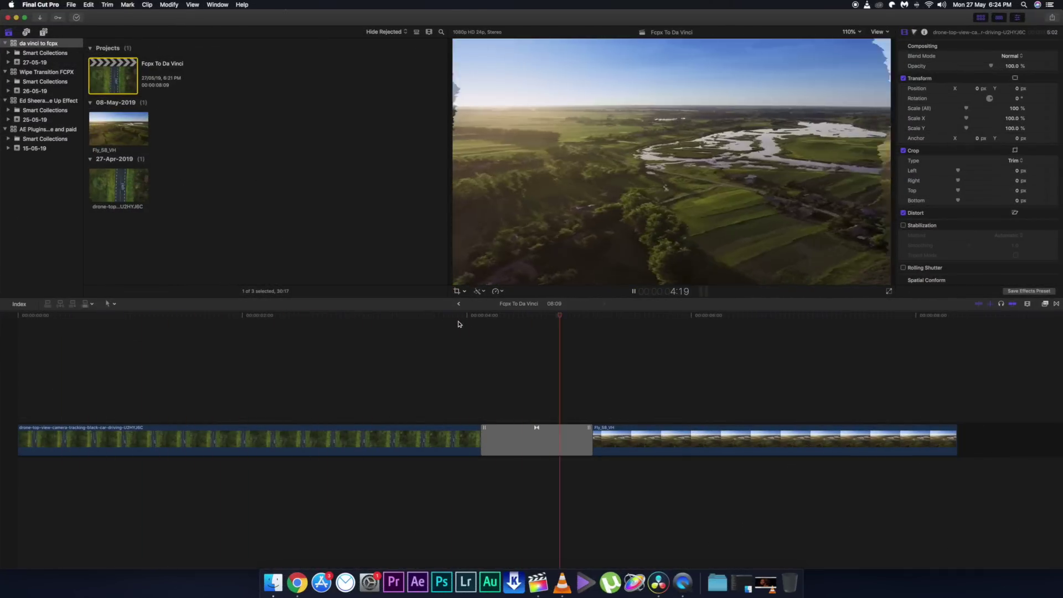
key("space")
left_click(72, 5)
left_click(261, 87)
Export the Fcpx To Da Vinci project as XML into the Da Vinci folder, metadata view General
left_click(114, 77)
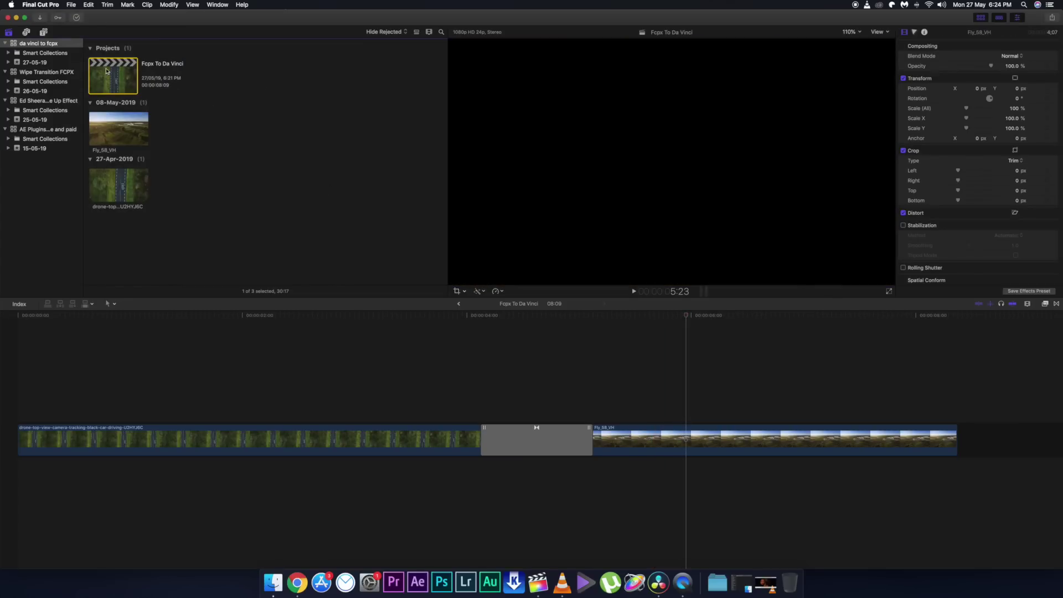
left_click(72, 5)
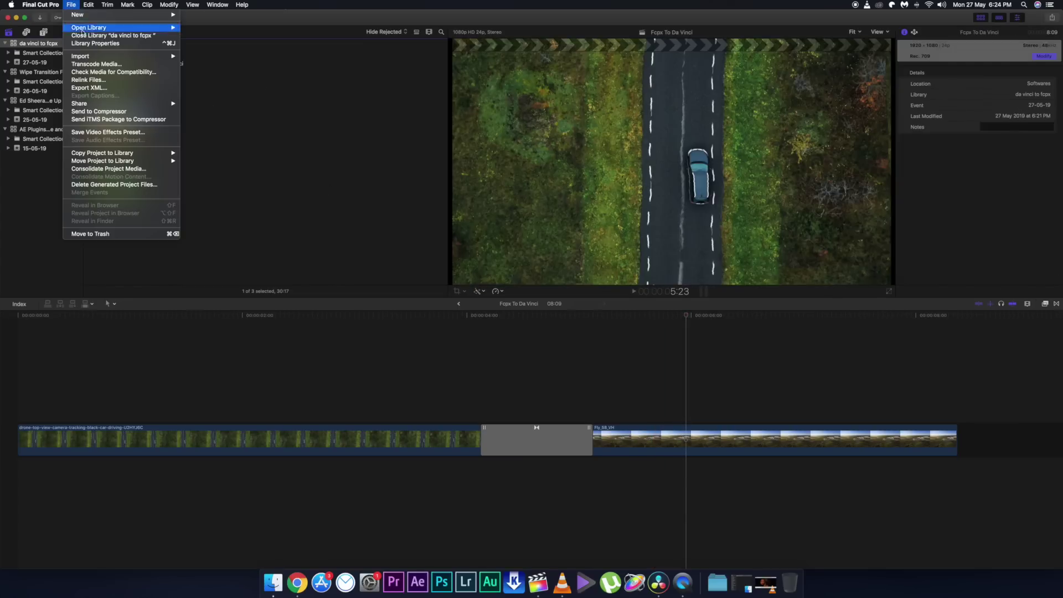
left_click(95, 88)
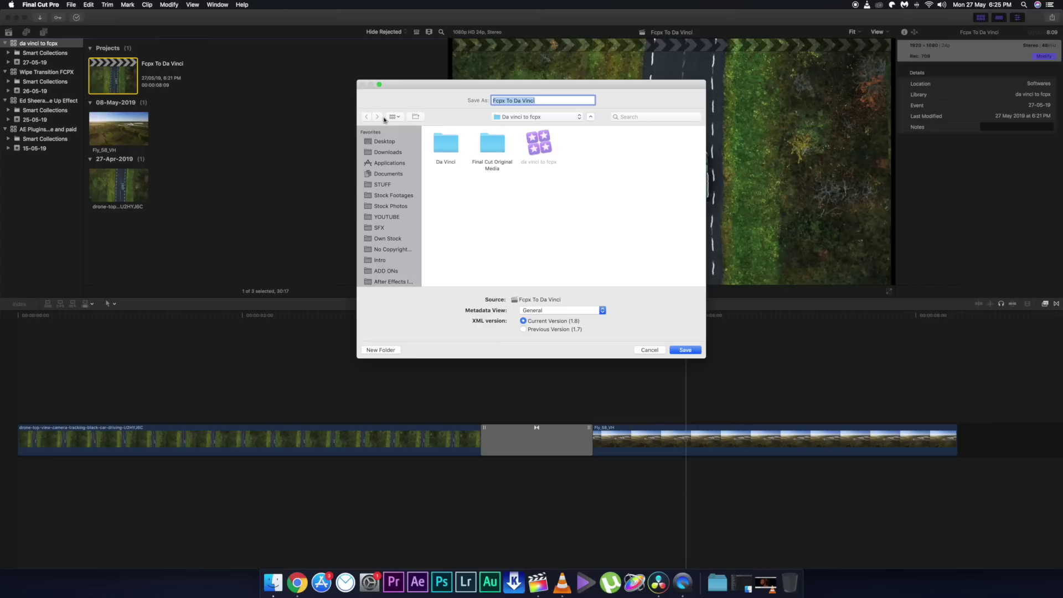
double_click(454, 150)
left_click_drag(542, 100, 474, 100)
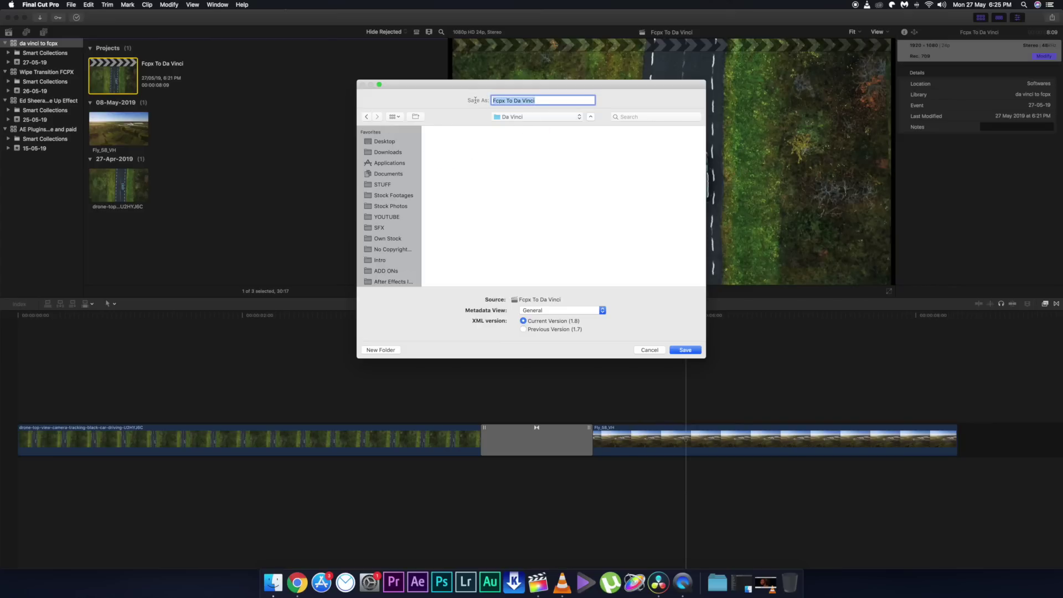
left_click(551, 100)
left_click(602, 310)
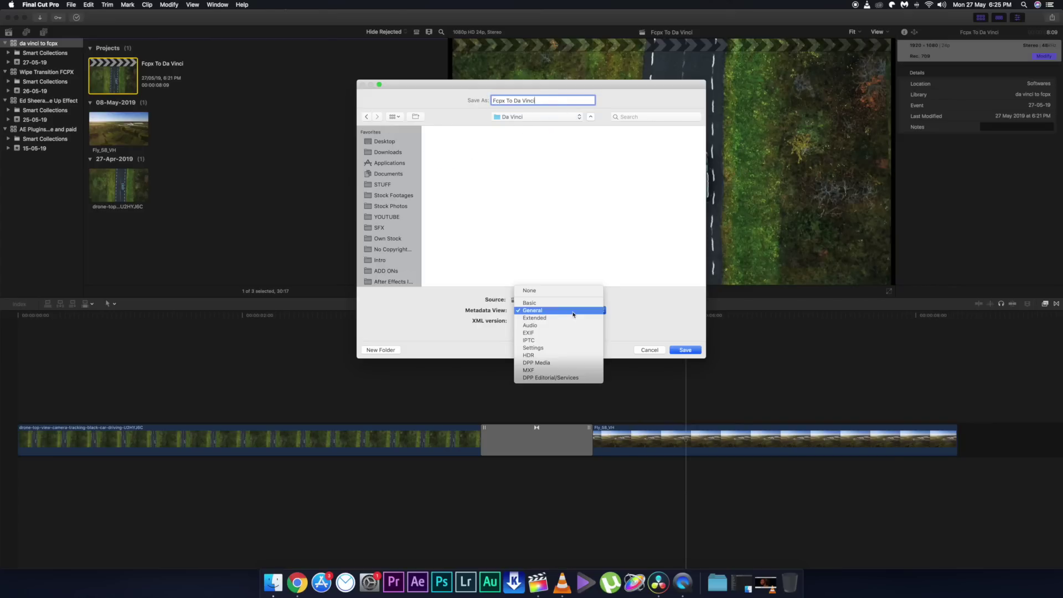
left_click(634, 315)
left_click(685, 350)
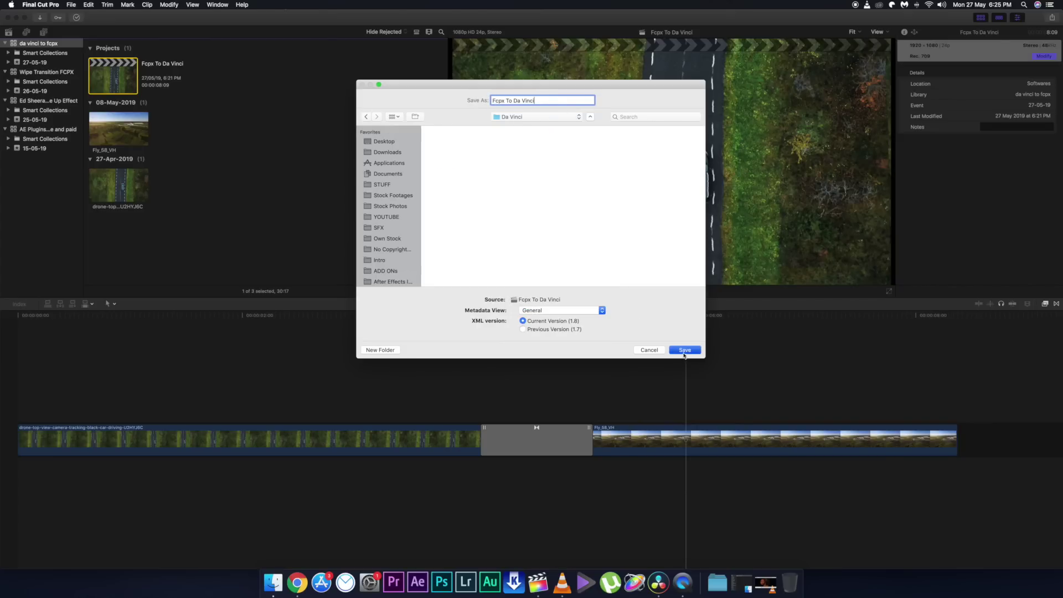
left_click(659, 581)
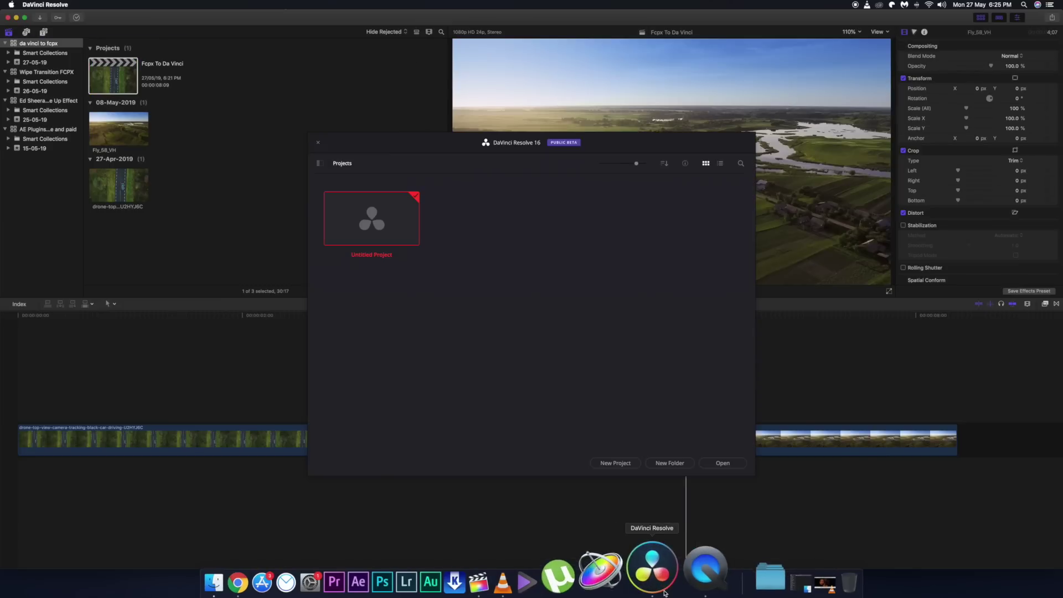
Create a new Resolve project named FCPX to Da VINCI
left_click(615, 463)
type("D")
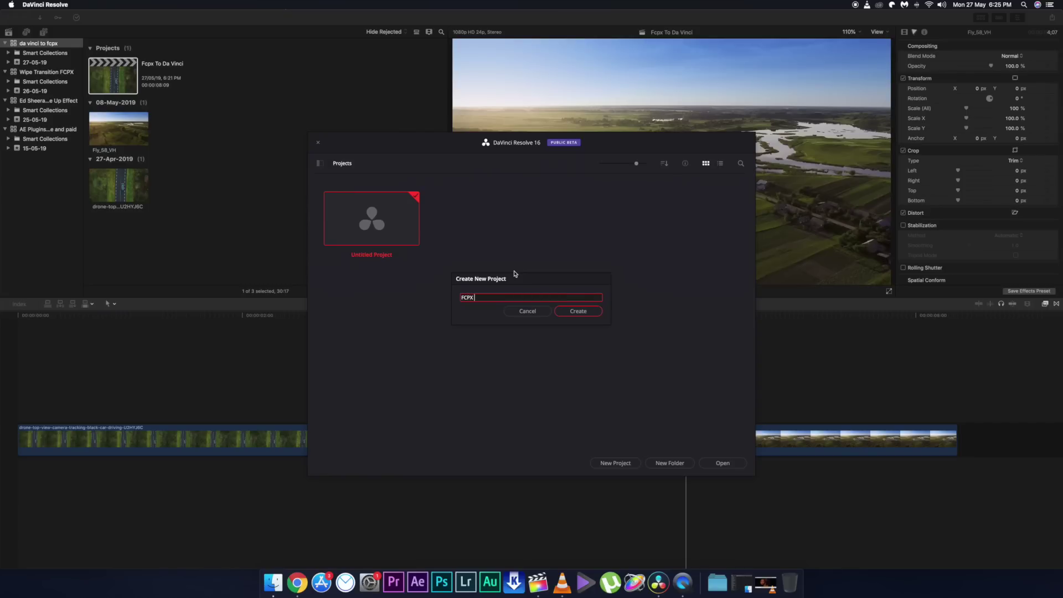
type("CPX to Da VINC")
key("Return")
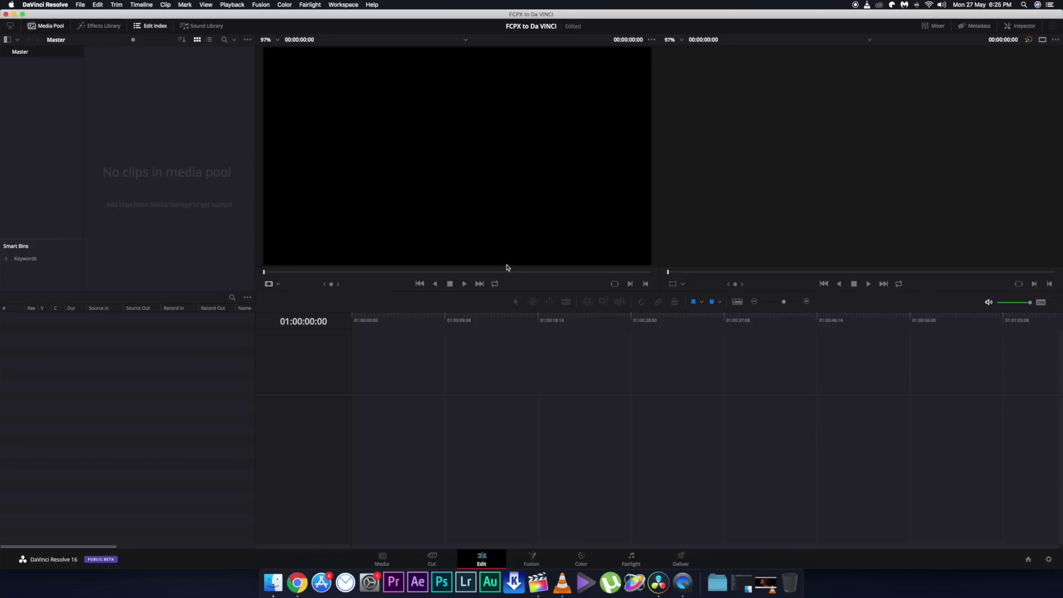
Import Fcpx To Da Vinci.fcpxml from Desktop > Da Vinci as a timeline via Import AAF, EDL, XML
left_click(78, 5)
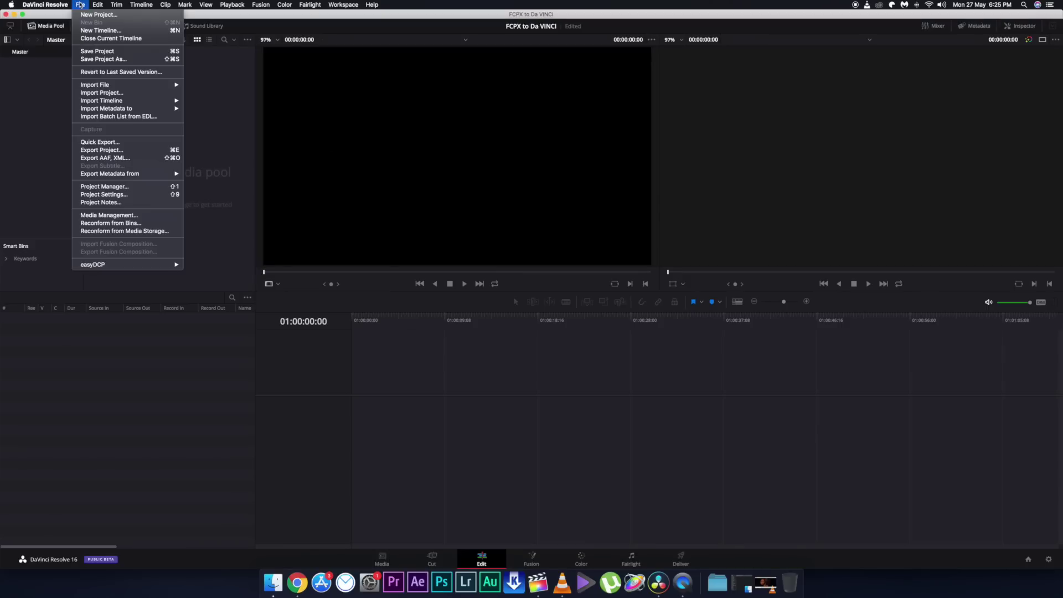
mouse_move(160, 100)
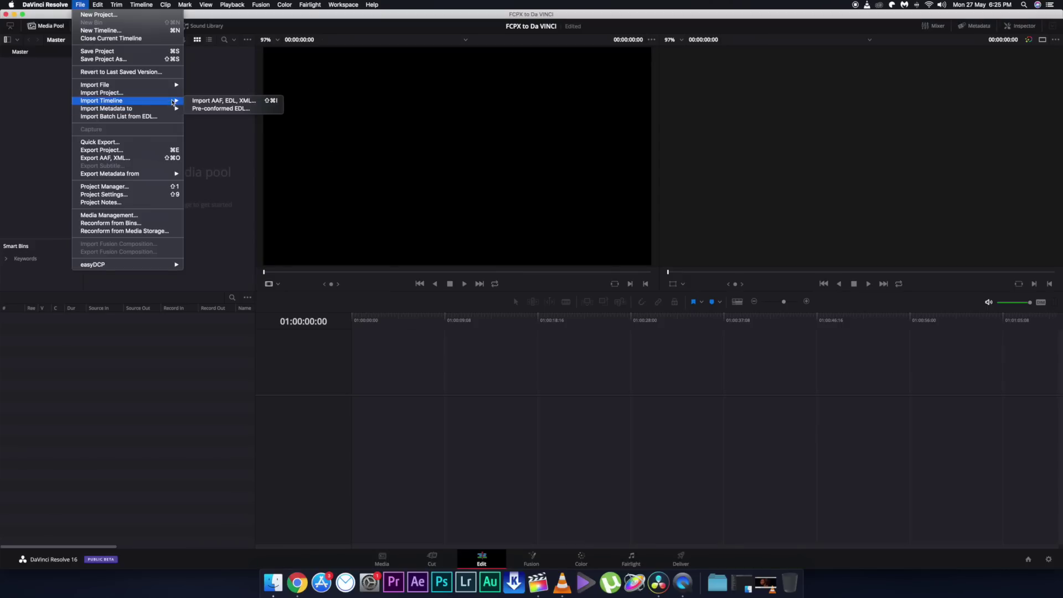
left_click(203, 101)
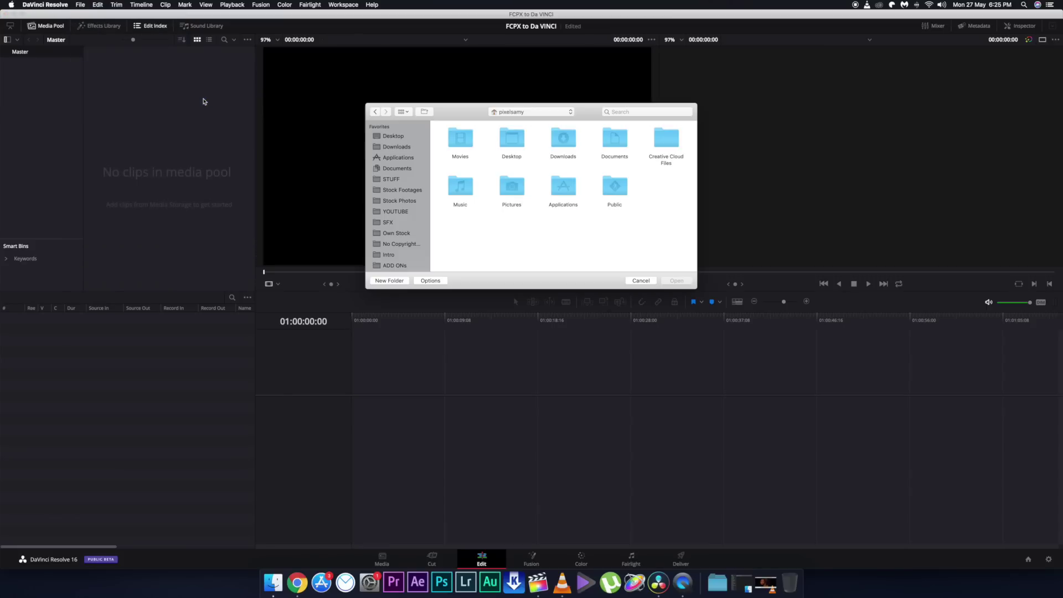
scroll(398, 246, "down", 5)
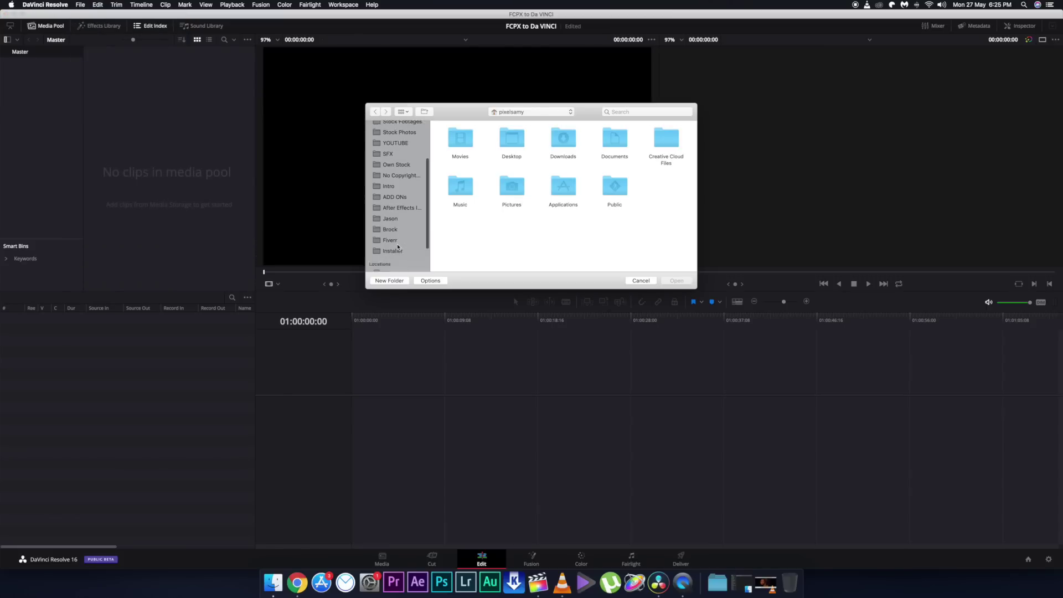
scroll(394, 232, "up", 1)
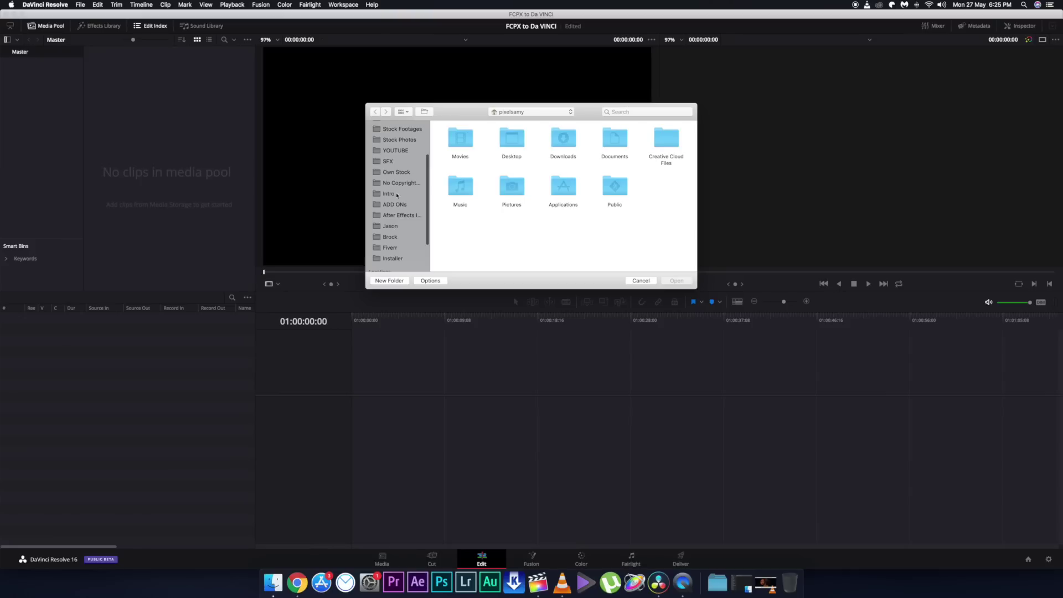
double_click(512, 137)
double_click(451, 136)
key("Return")
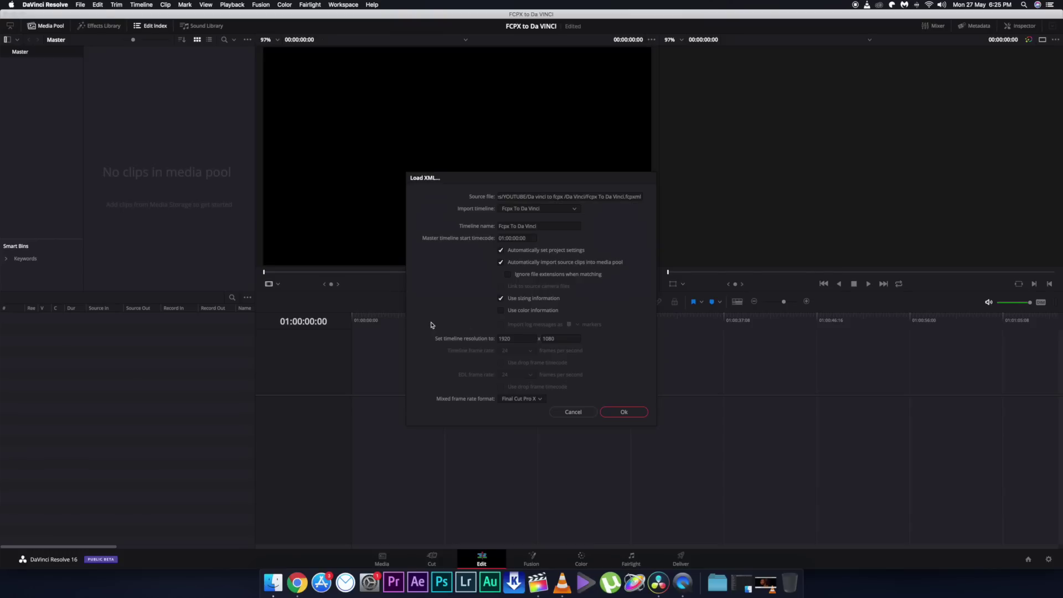
Load the timeline with the Load XML settings and play its opening
left_click(618, 413)
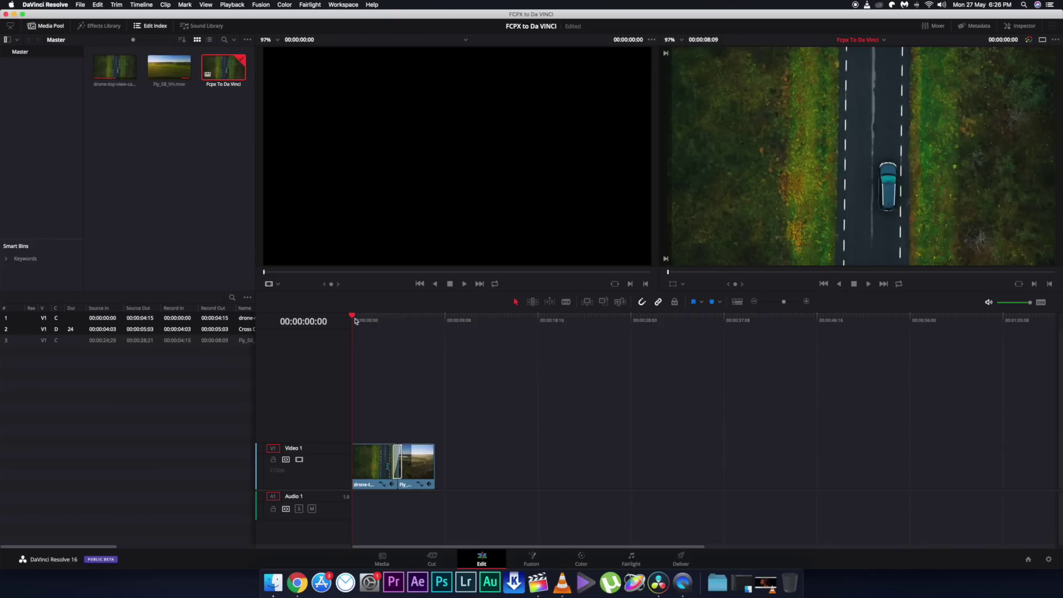
mouse_move(354, 317)
left_mouse_down()
mouse_move(370, 318)
mouse_move(347, 320)
left_mouse_up()
key("space")
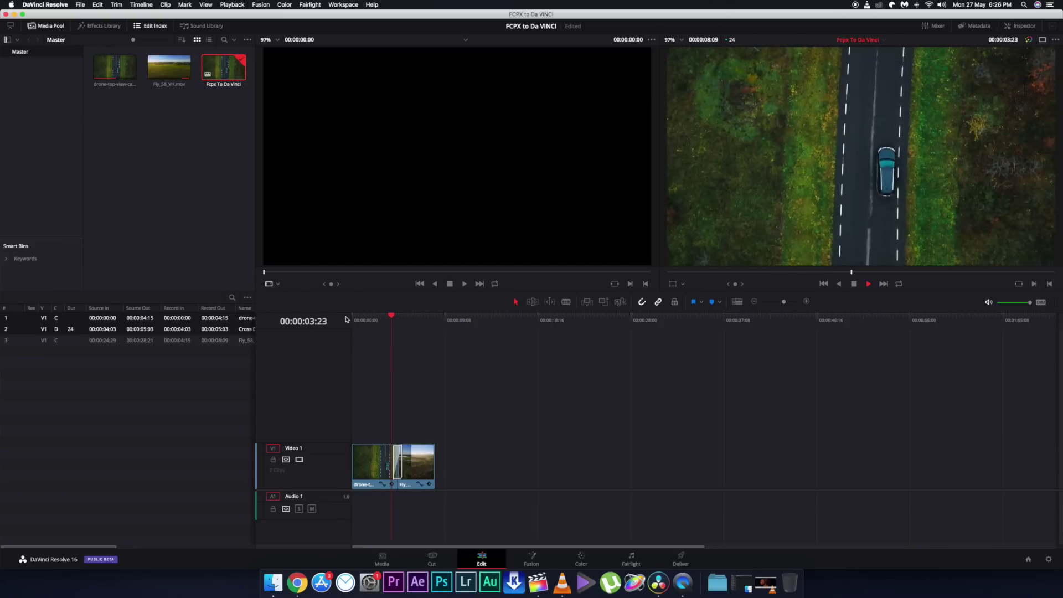
key("space")
Play through the cross dissolve, park at 00:00:02:05 and select the first drone clip
left_click(392, 318)
left_click(398, 319)
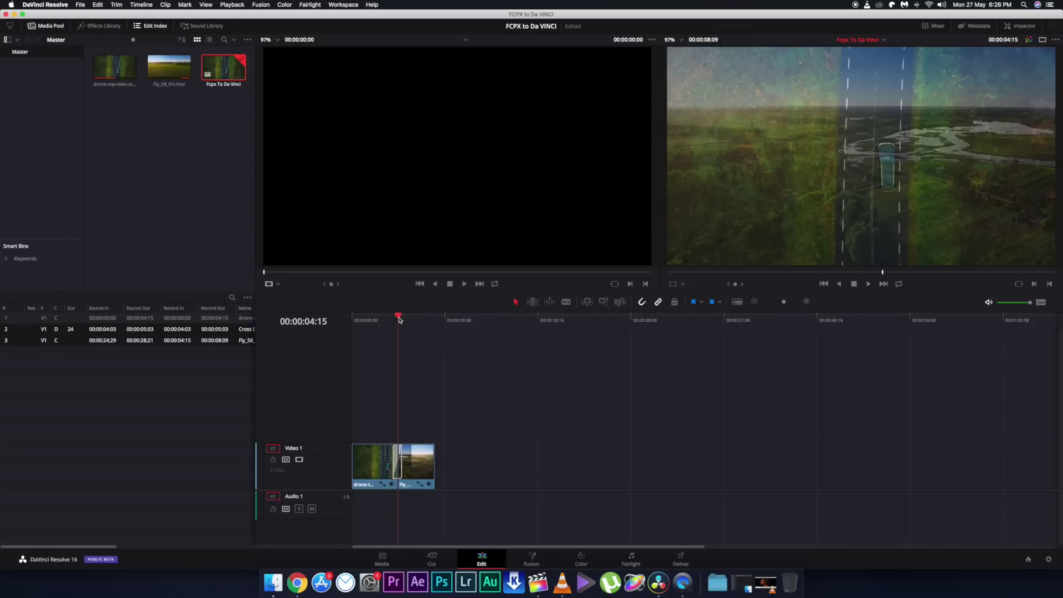
left_click(392, 320)
key("space")
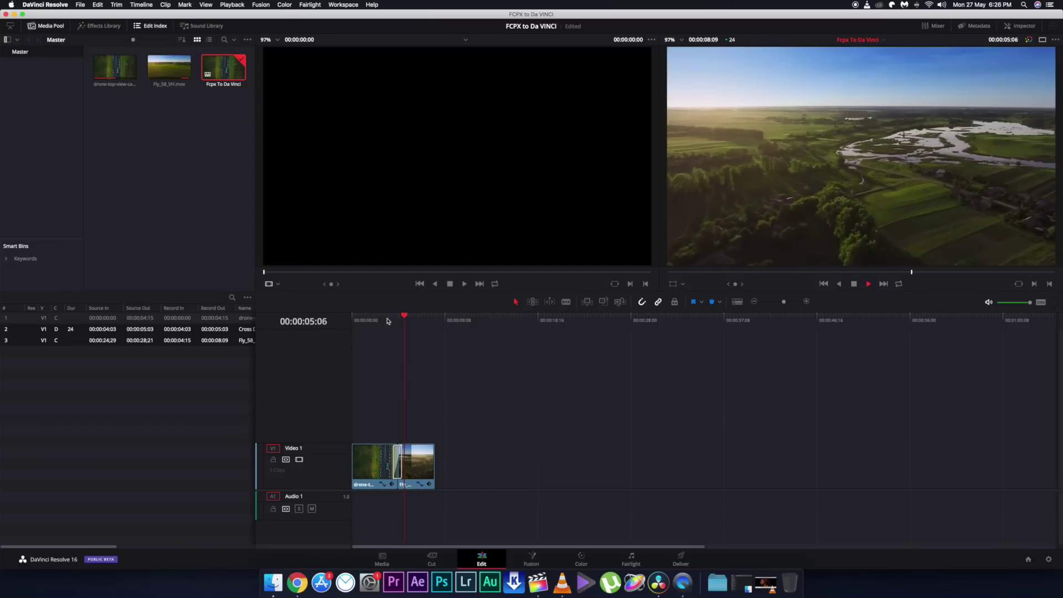
left_click(373, 316)
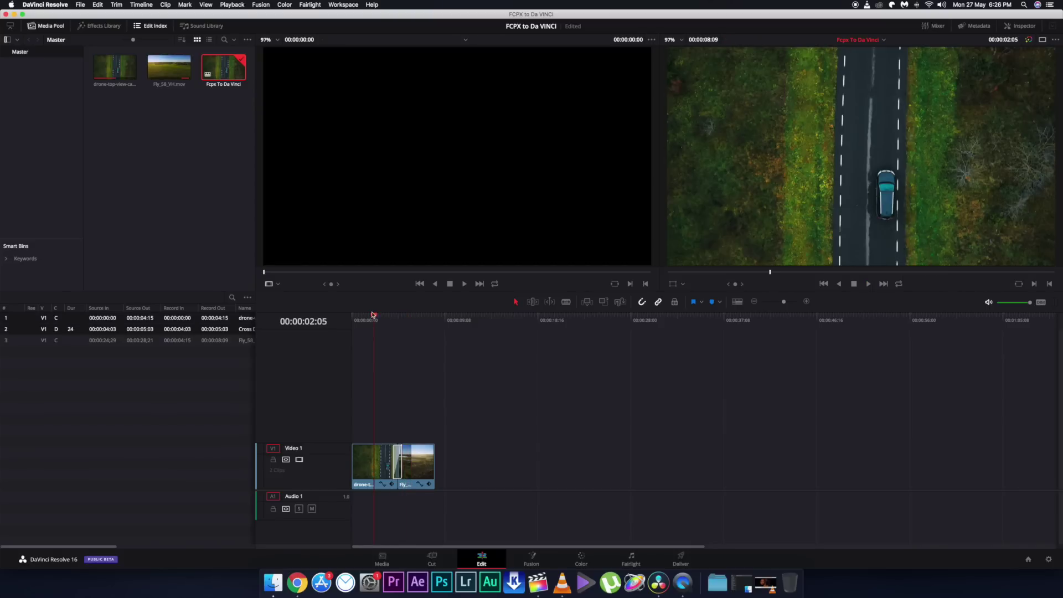
left_click(375, 471)
On the Color page, warm the midtones of clip 01 and shape an S-curve
key("shift+6")
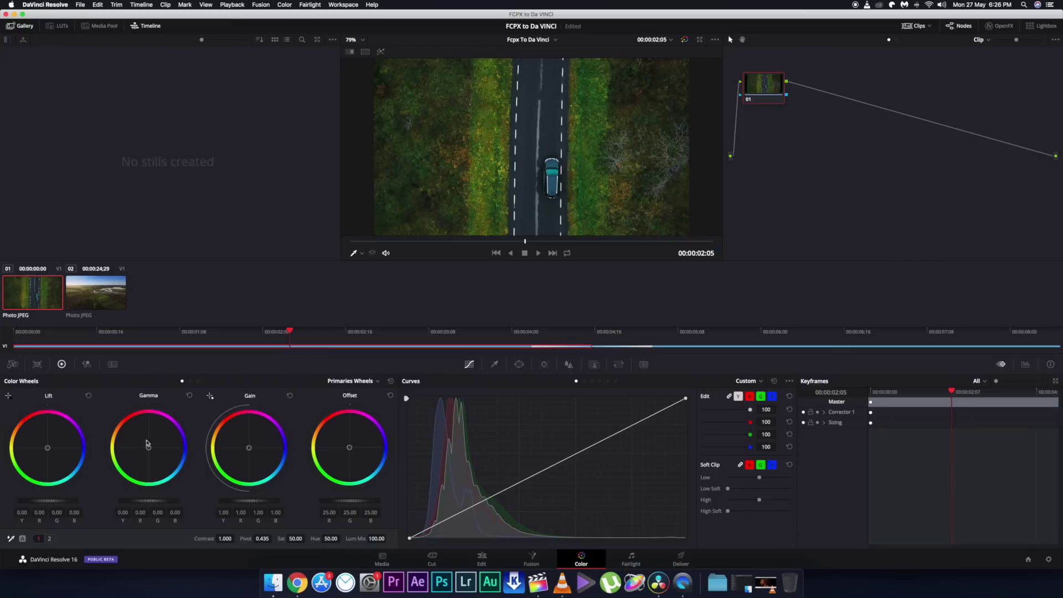
left_click_drag(147, 444, 149, 447)
left_click_drag(150, 446, 144, 445)
left_click(667, 188)
left_click(591, 446)
left_click_drag(591, 446, 589, 431)
left_click_drag(492, 496, 492, 501)
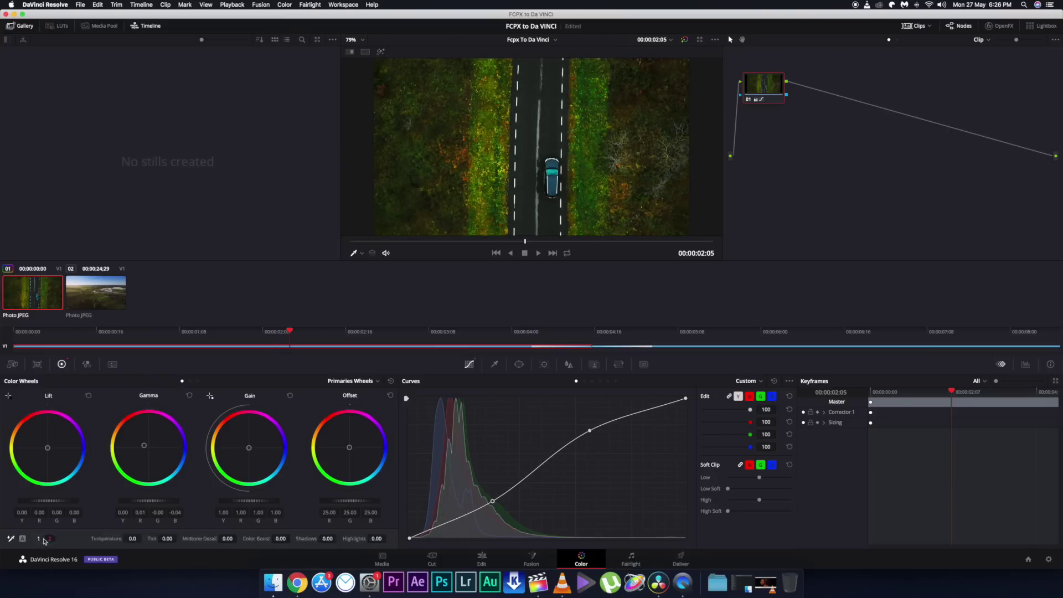
Boost the red channel output, then switch between the river and road clips
left_click(87, 364)
left_click_drag(45, 429, 47, 426)
left_click(519, 160)
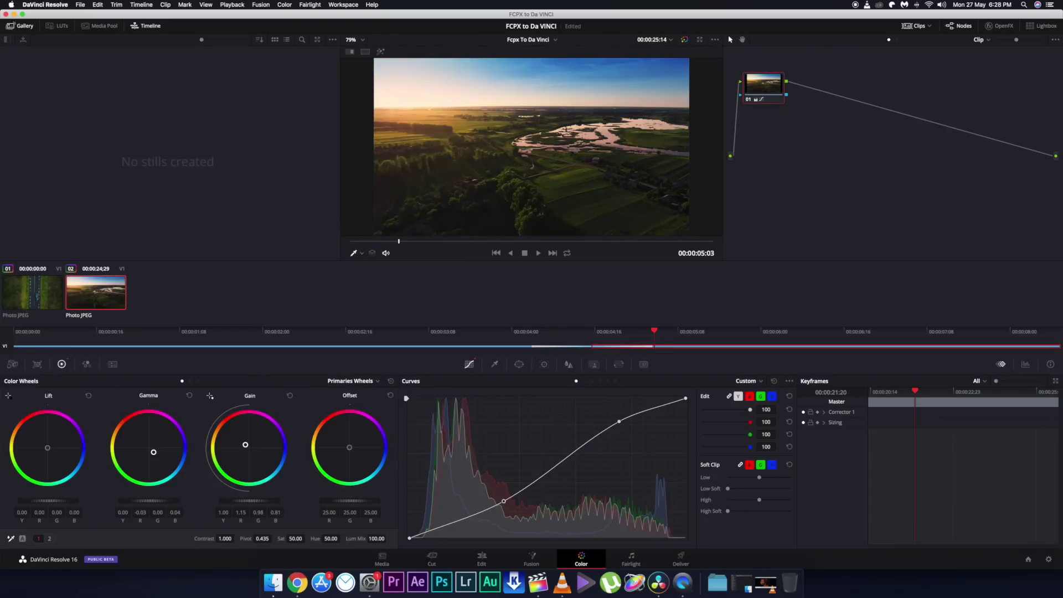
left_click(46, 297)
Return to the Edit page and move the playhead to 00:00:06:18 on the second clip
left_click(482, 559)
left_click(581, 559)
left_click(481, 559)
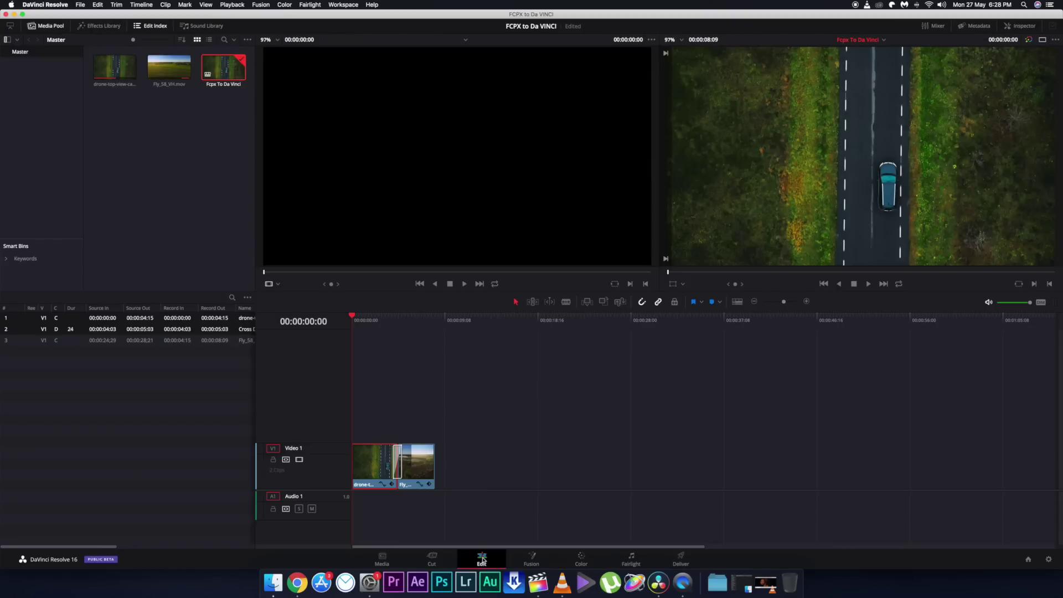
left_click_drag(353, 317, 419, 321)
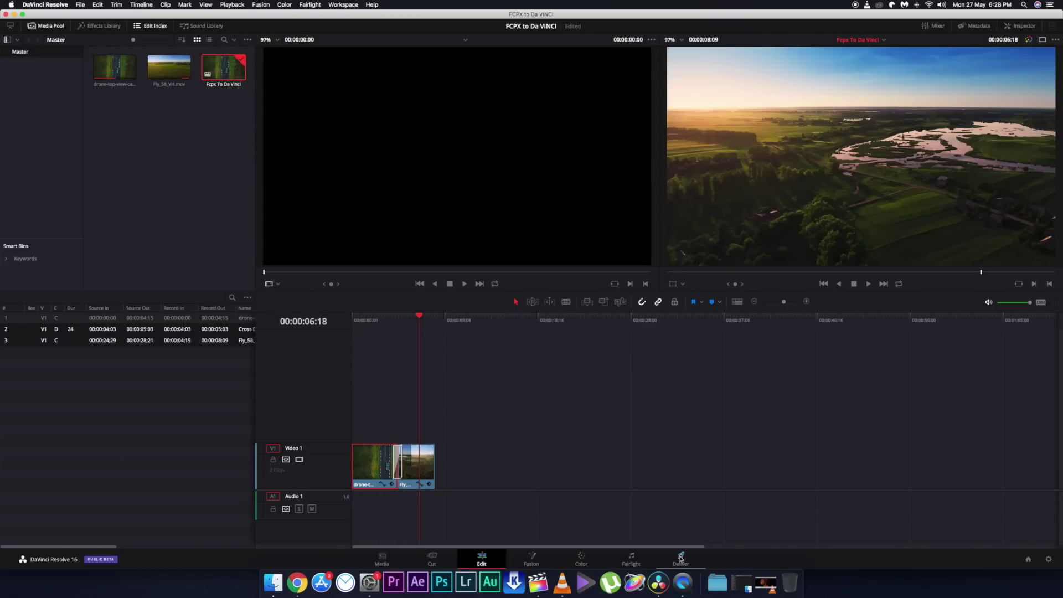
On the Deliver page, choose the Final Cut Pro X preset with Apple ProRes 422 codec
left_click(681, 559)
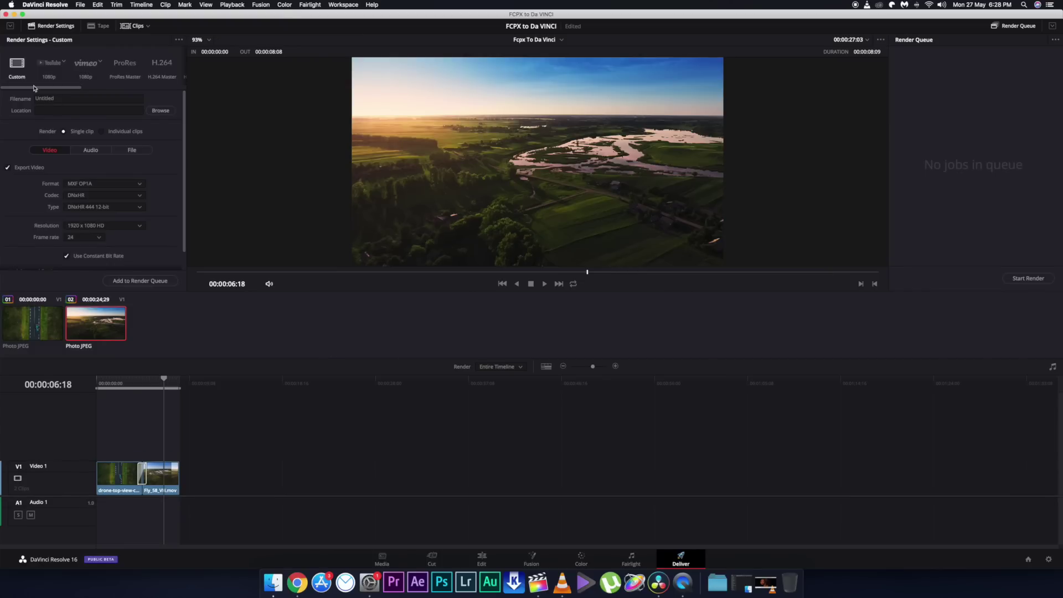
left_click_drag(53, 90, 138, 91)
left_click(99, 62)
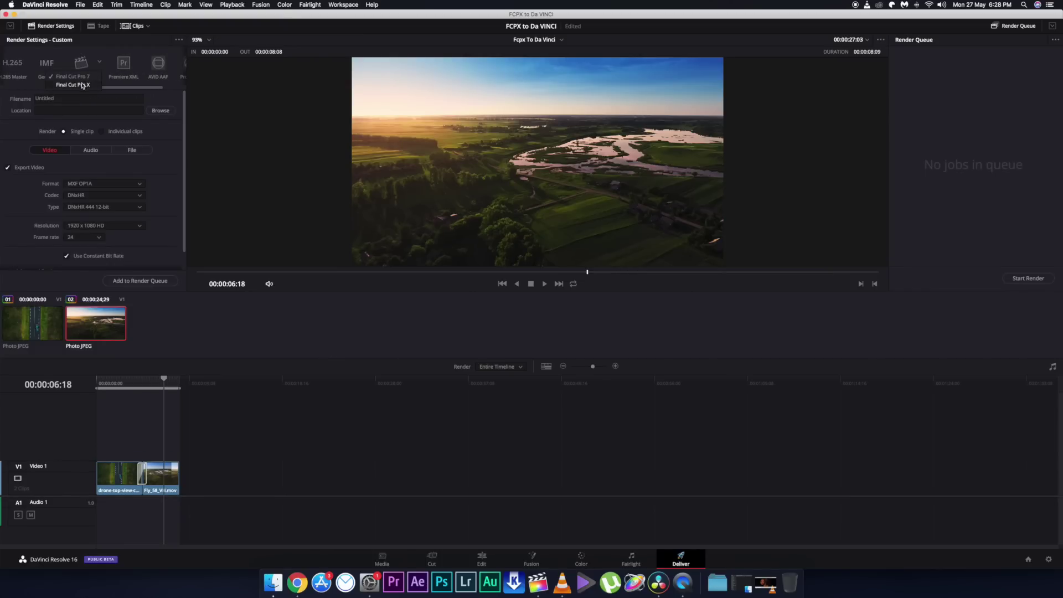
left_click(82, 84)
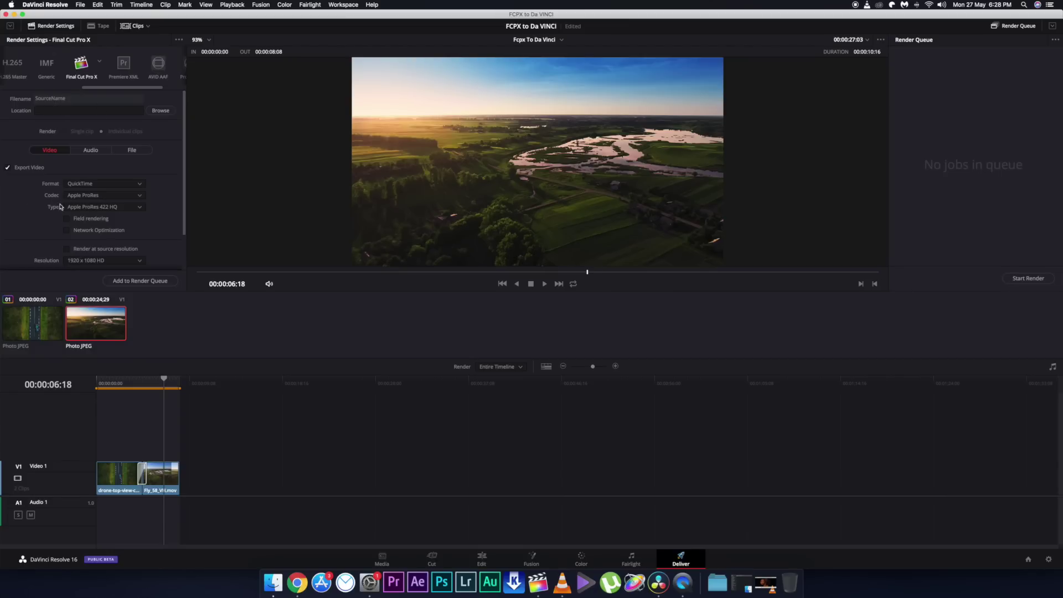
left_click(118, 209)
left_click(104, 219)
scroll(36, 193, "down", 3)
scroll(40, 200, "up", 3)
Set the render location to a new Render folder in YOUTUBE > Da vinci to fcpx > Da Vinci
left_click(160, 111)
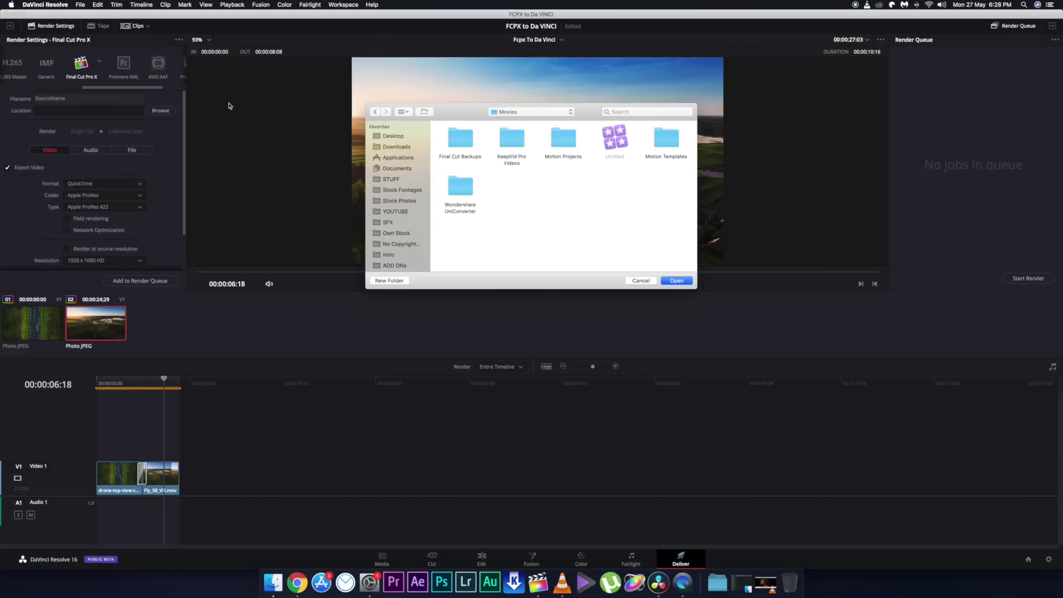
scroll(392, 254, "down", 3)
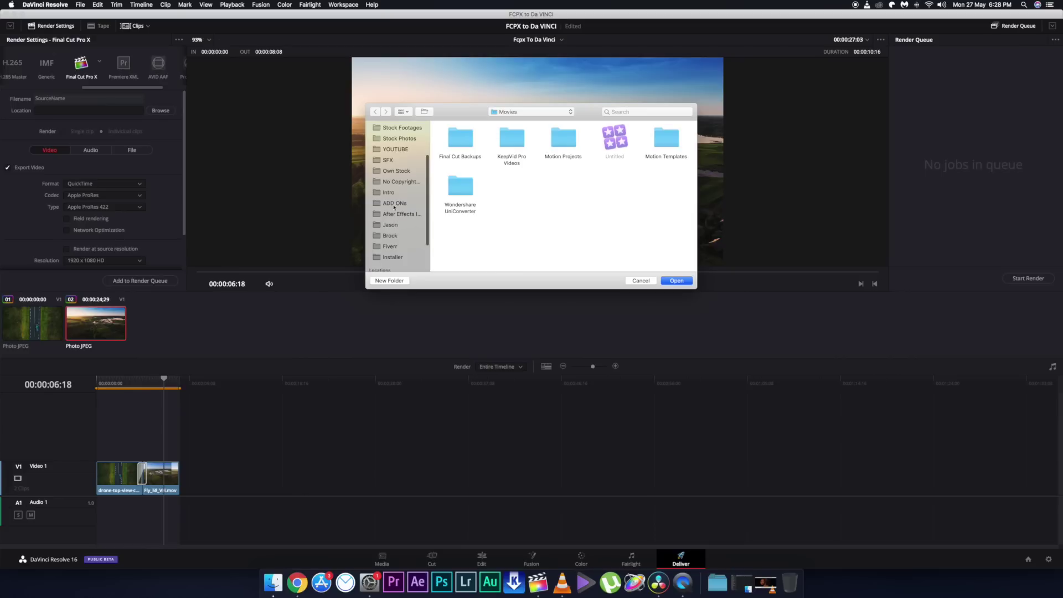
left_click(395, 150)
double_click(463, 141)
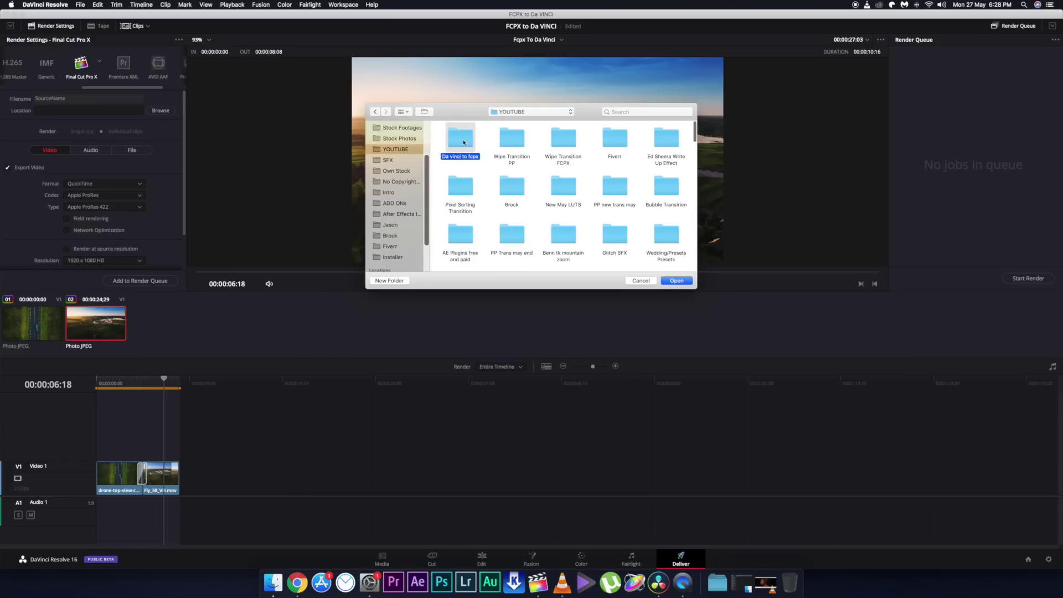
double_click(455, 139)
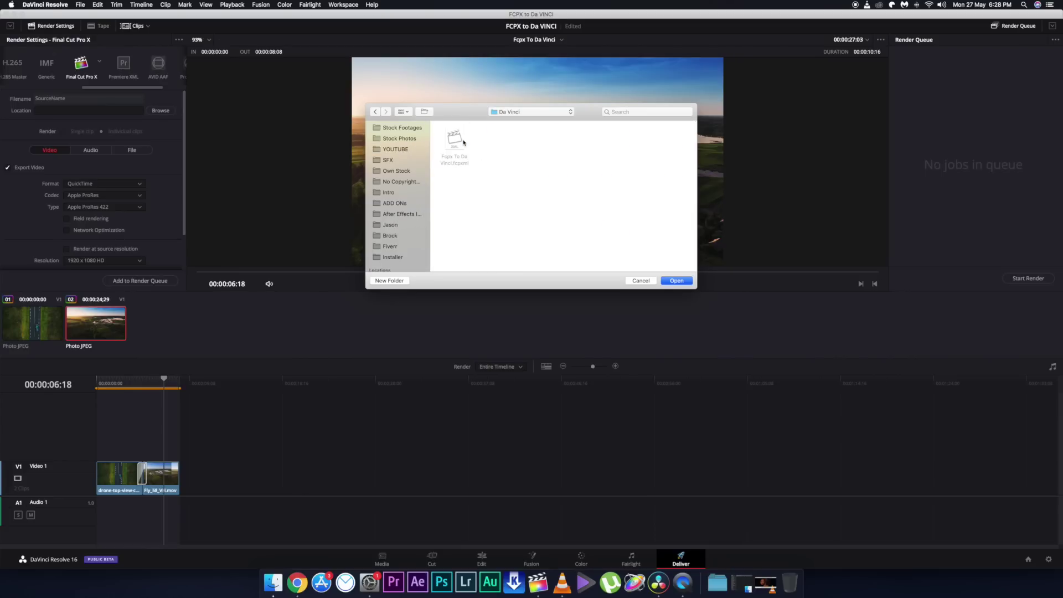
left_click(375, 112)
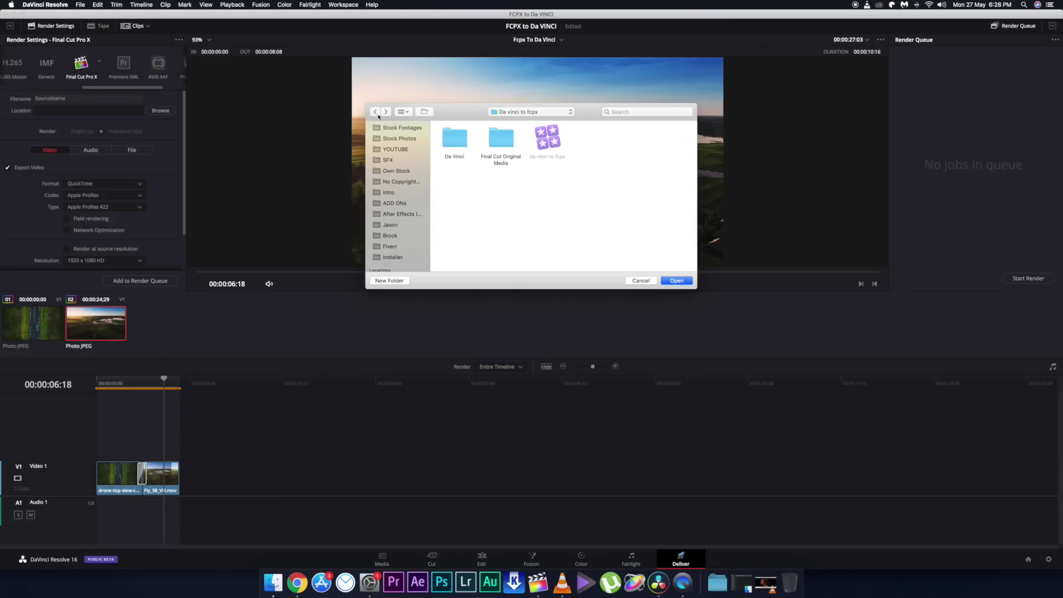
left_click(386, 112)
left_click(406, 279)
key("Return")
left_click(675, 280)
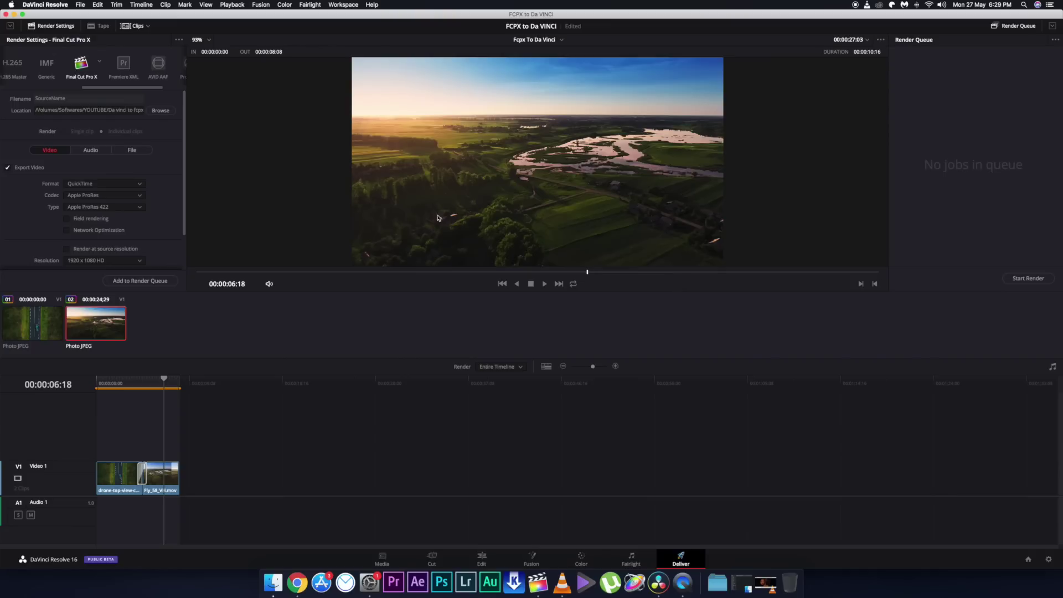
Add the timeline to the render queue and start the render
left_click(147, 282)
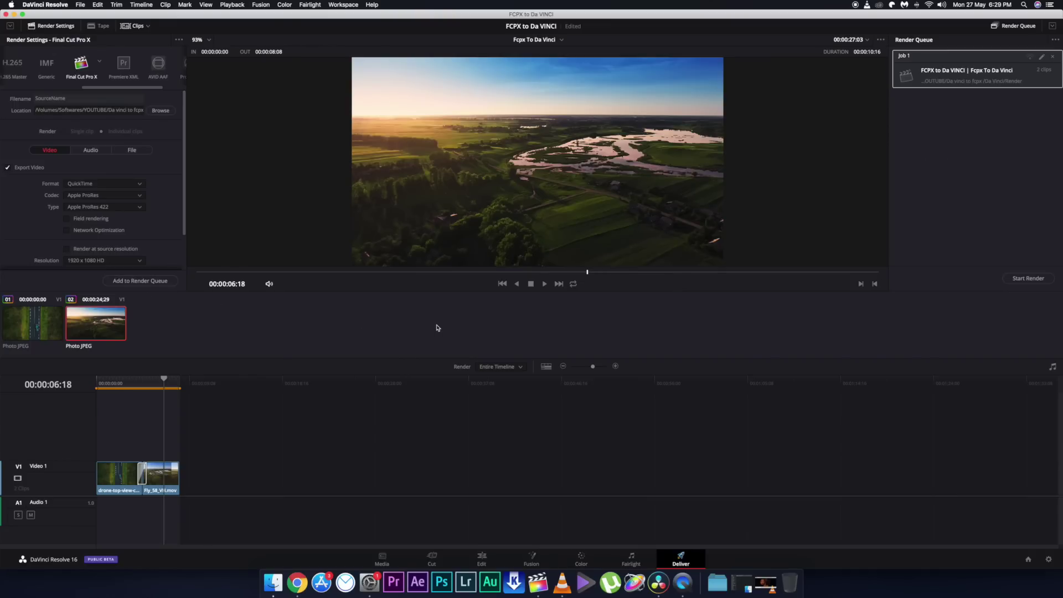
left_click(1028, 278)
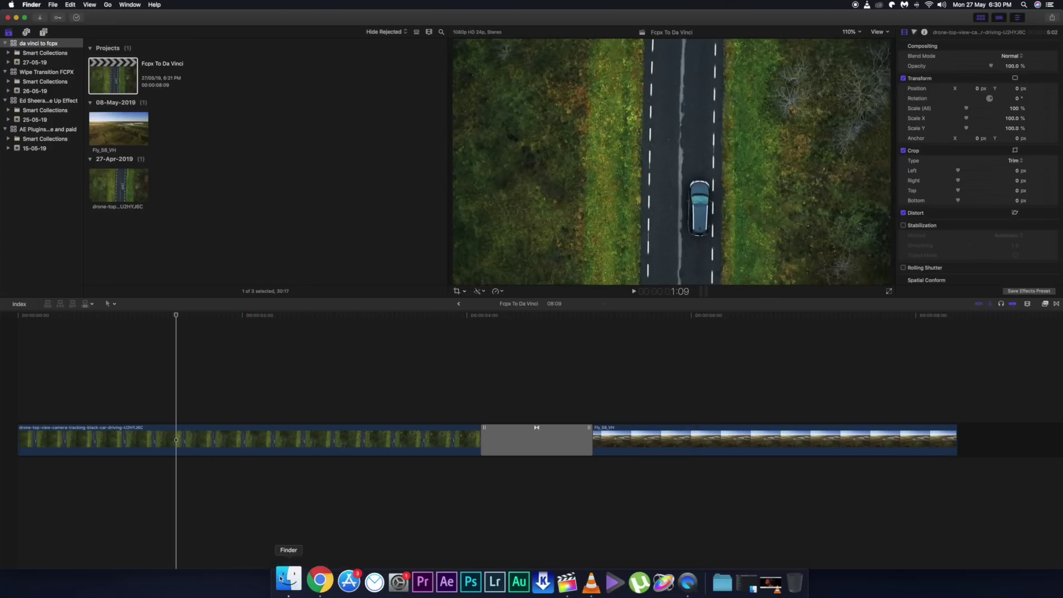
left_click(274, 579)
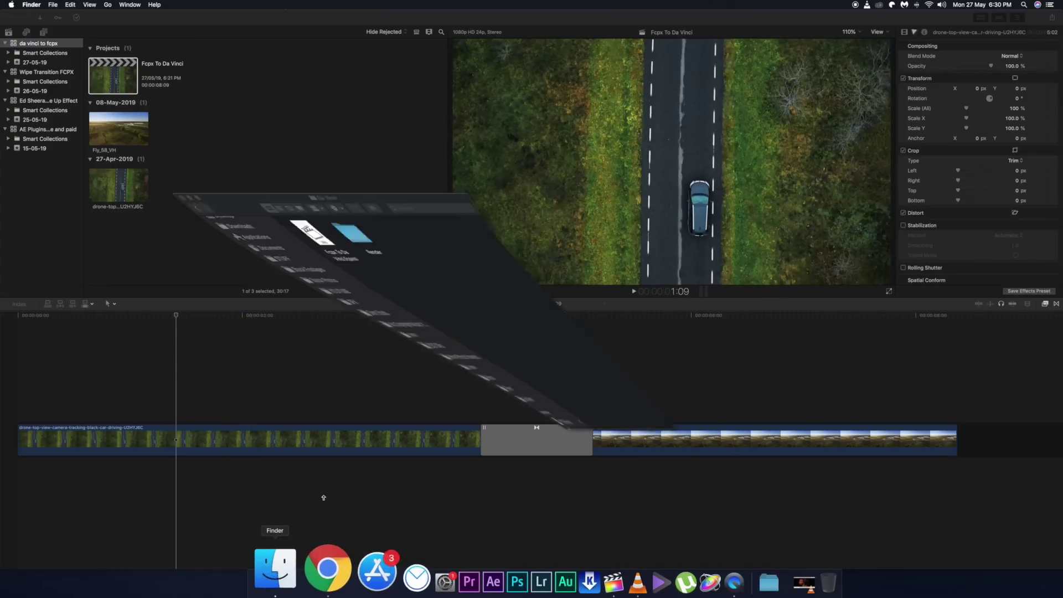
Quick Look the rendered V1-0001_drone clip, move to V1-0002_Fly_58_VH, then return to Final Cut Pro
double_click(275, 145)
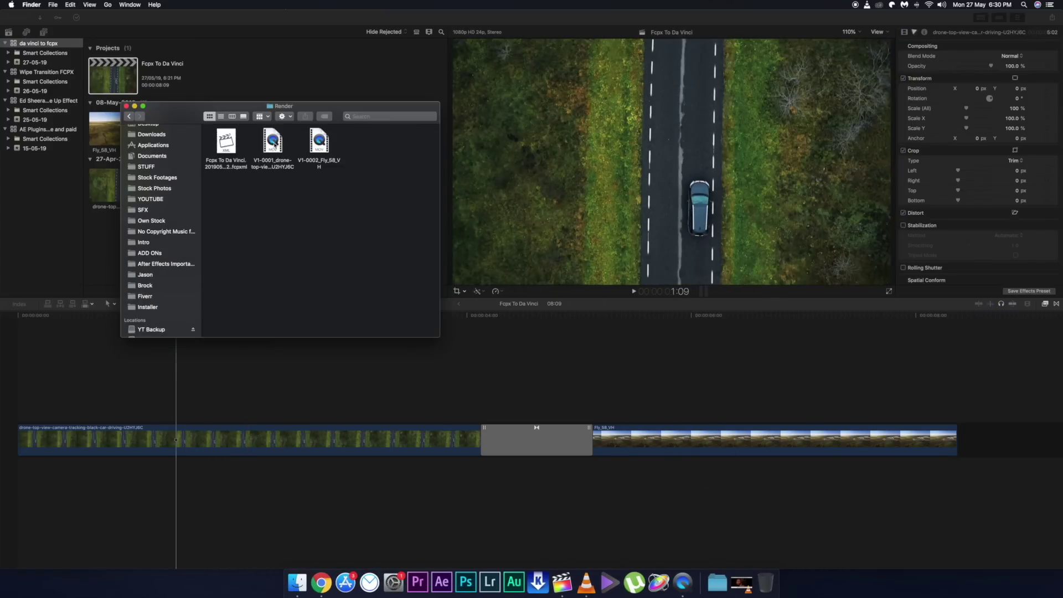
left_click(266, 150)
key("space")
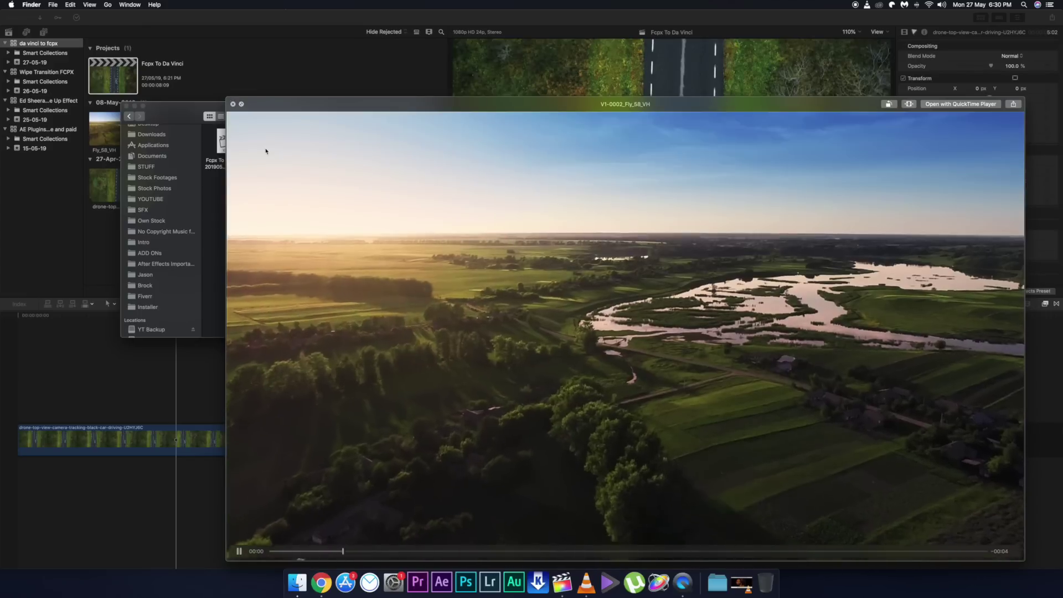
key("space")
key("Right")
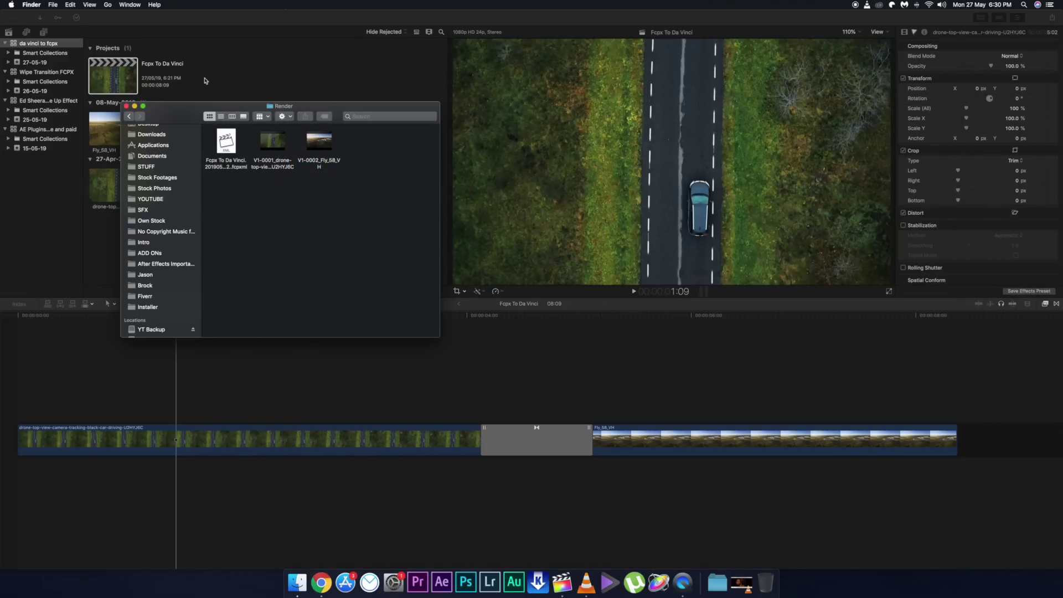
left_click(209, 78)
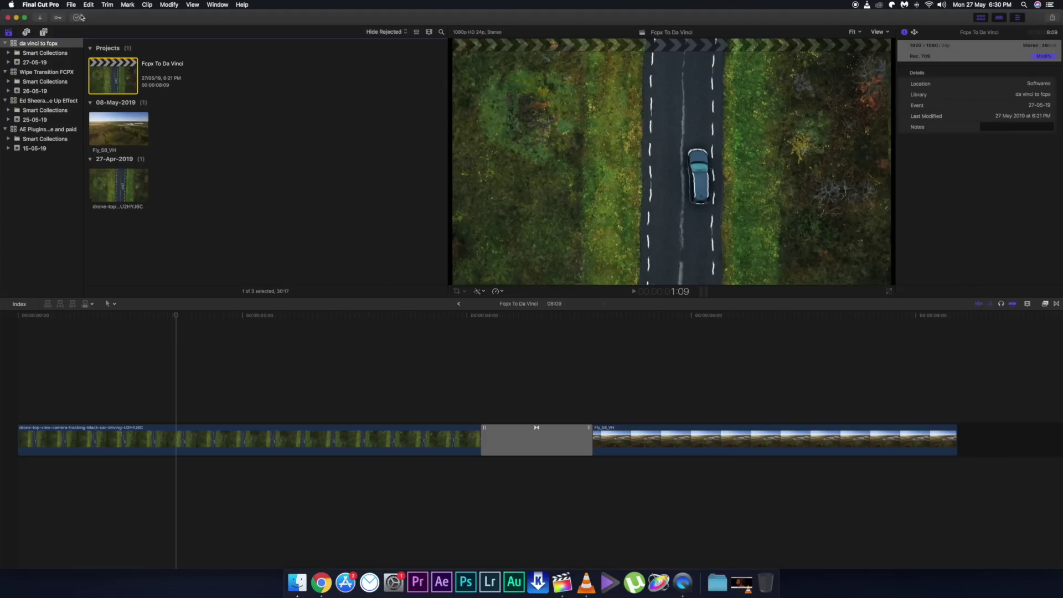
Import Fcpx To Da Vinci.fcpxml from the Render folder via File > Import > XML and show the inspector
left_click(71, 5)
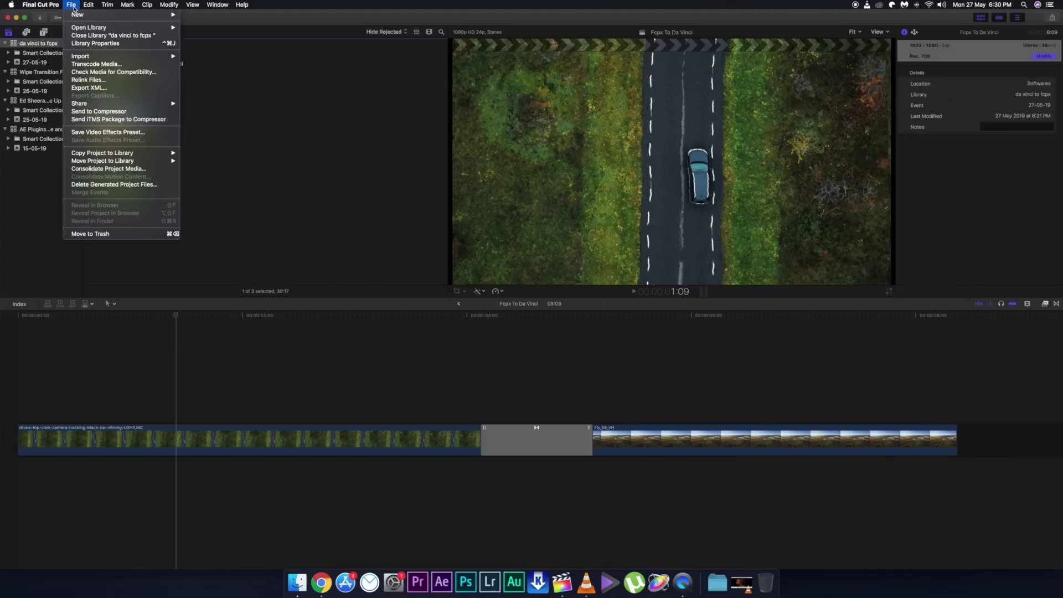
mouse_move(93, 57)
left_click(216, 81)
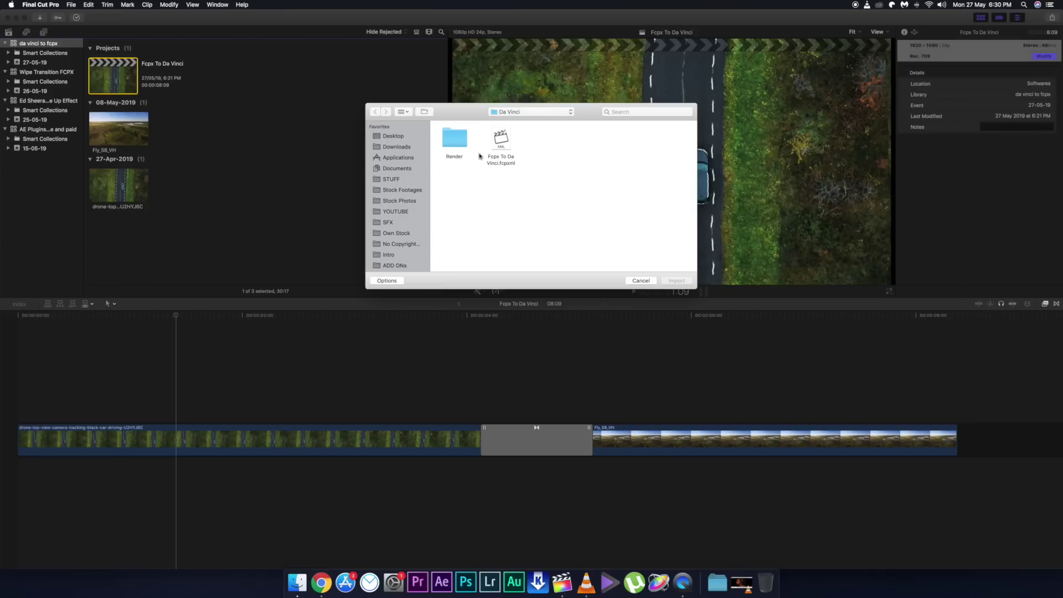
double_click(455, 141)
left_click(457, 144)
left_click(671, 281)
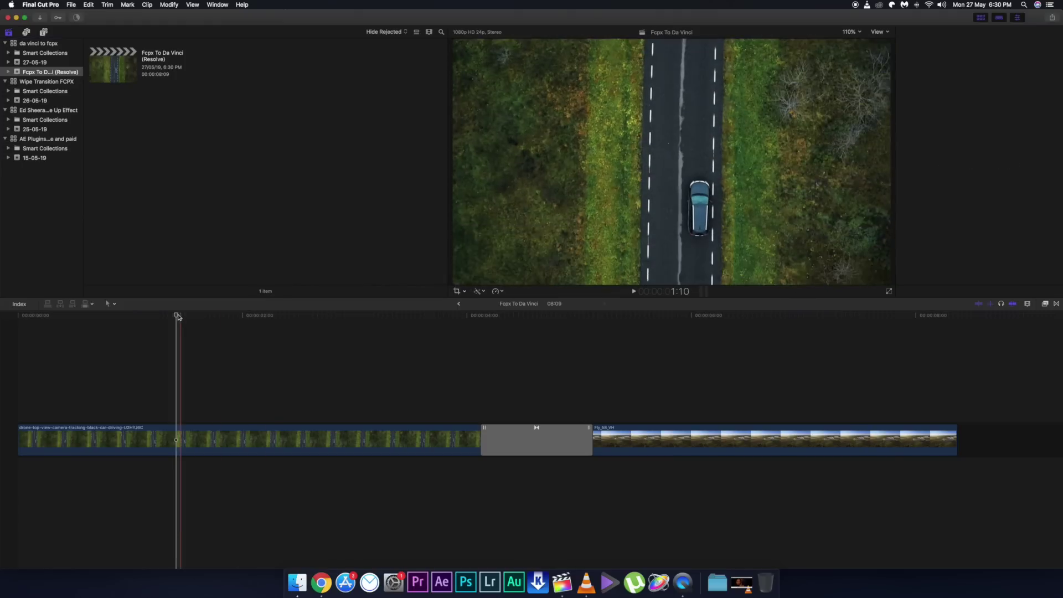
key("cmd+4")
Play the Fcpx To Da Vinci (Resolve) project through the transition, then zoom the timeline out
left_click(638, 440)
double_click(130, 78)
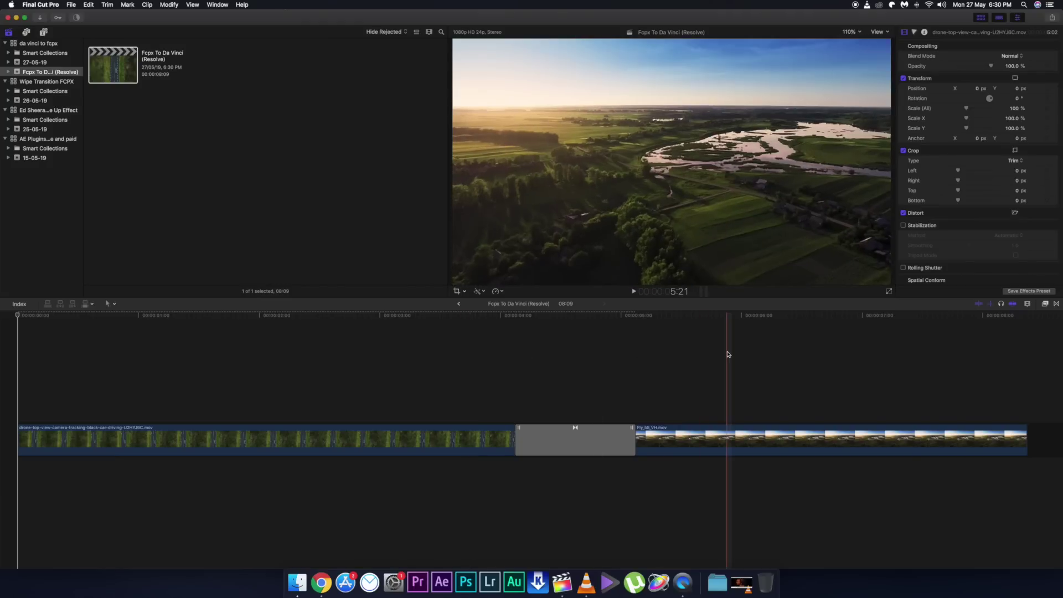
key("space")
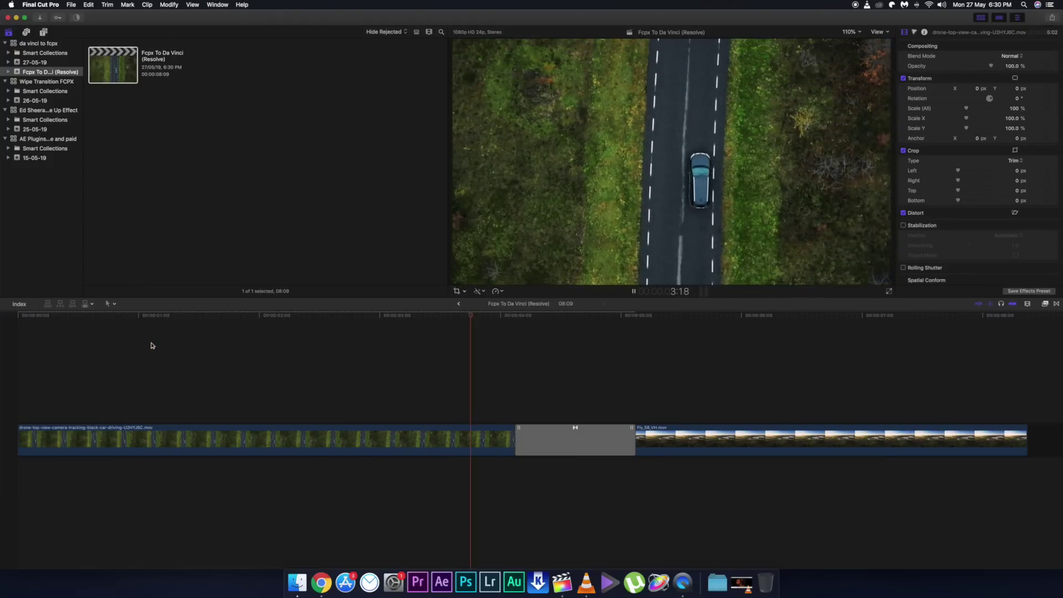
key("space")
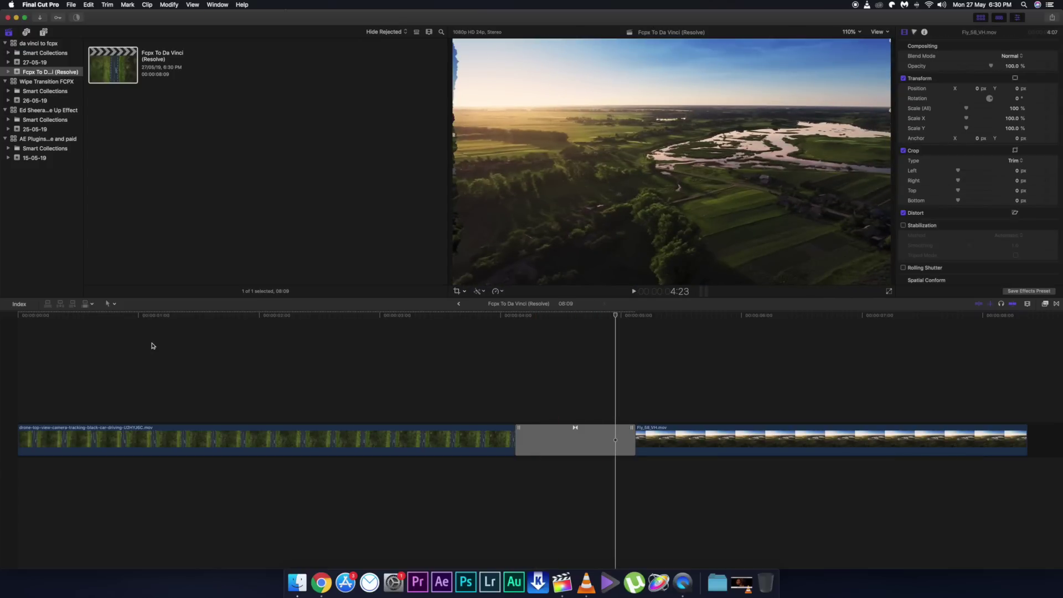
key("super+minus")
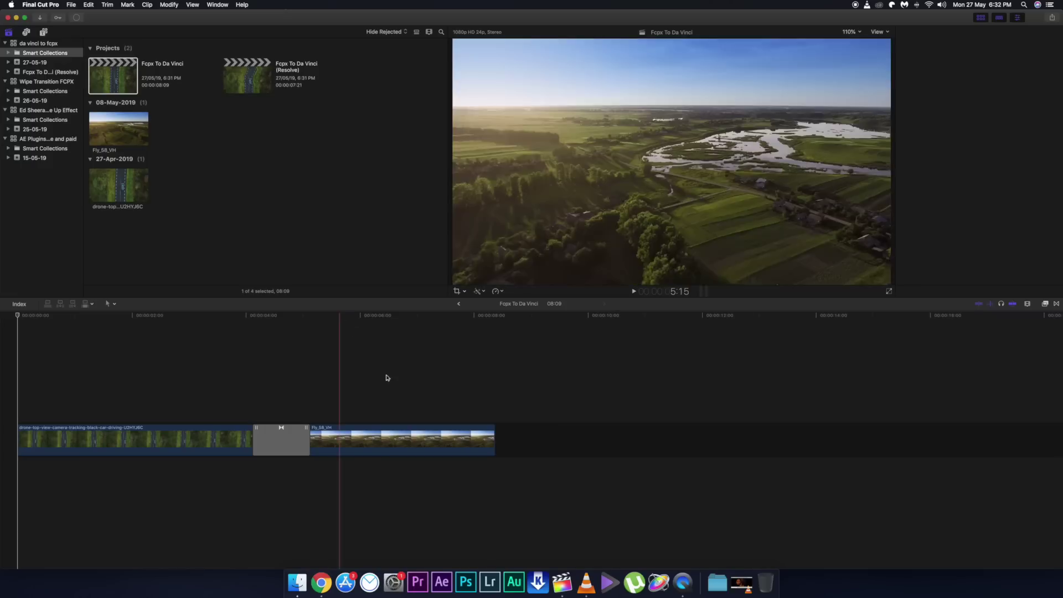
Select all three clips in the original timeline and open the 'Fcpx To Da Vinci (Resolve)' project
key("super+4")
left_click_drag(386, 377, 135, 474)
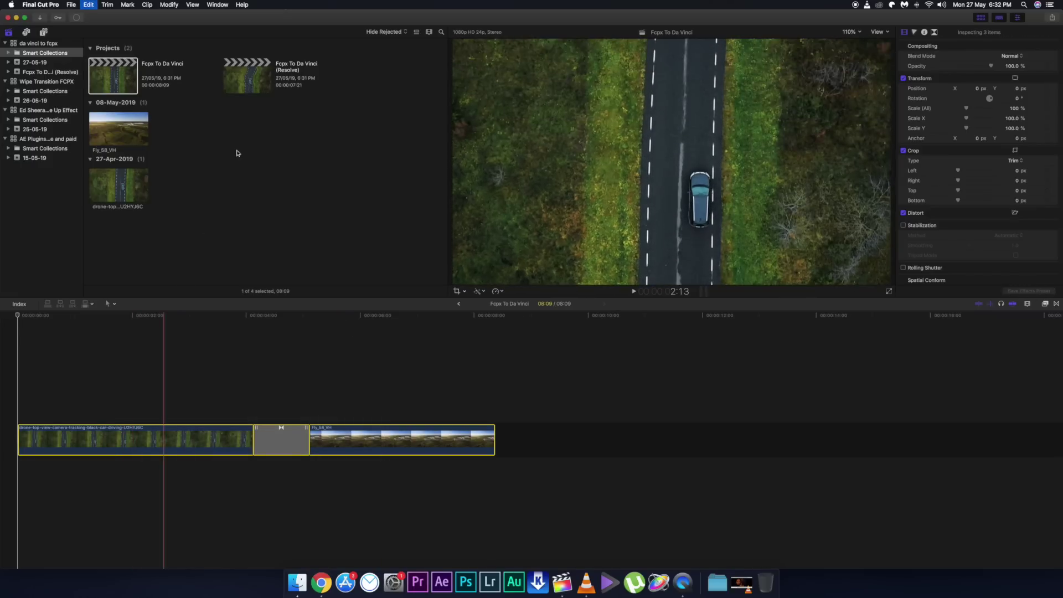
double_click(248, 90)
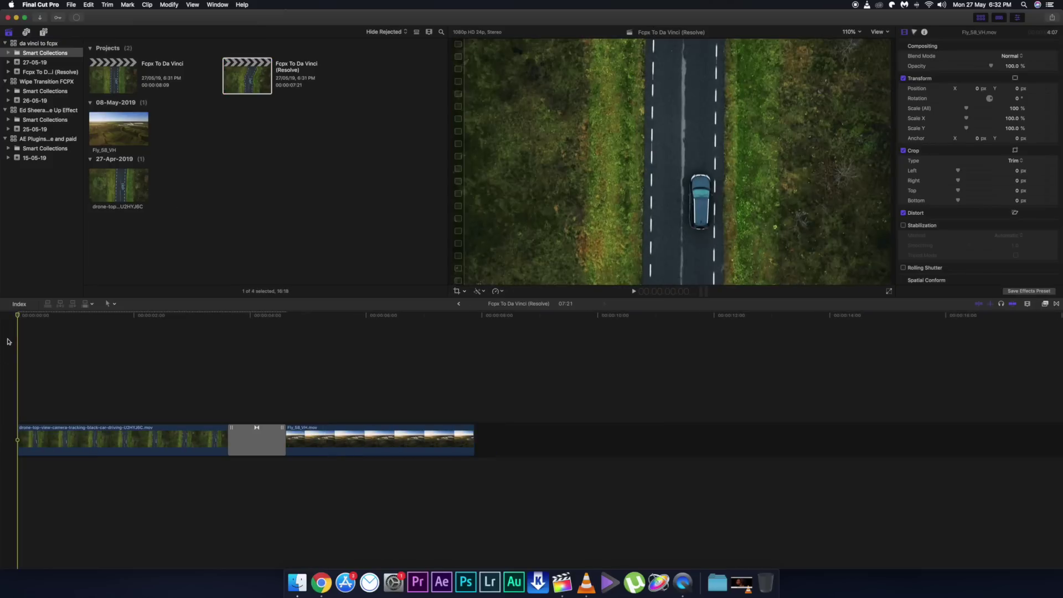
Connect the Fly_58_VH clip above the graded storyline and move it past the storyline's end
left_click_drag(372, 436, 644, 398)
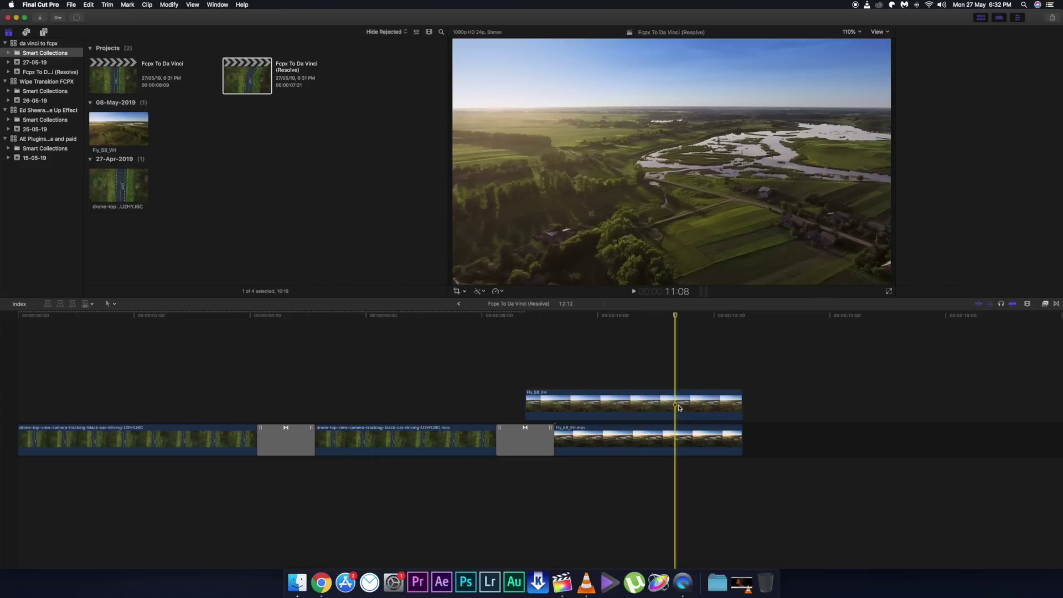
mouse_move(725, 403)
left_mouse_down()
mouse_move(856, 394)
mouse_move(709, 404)
left_mouse_up()
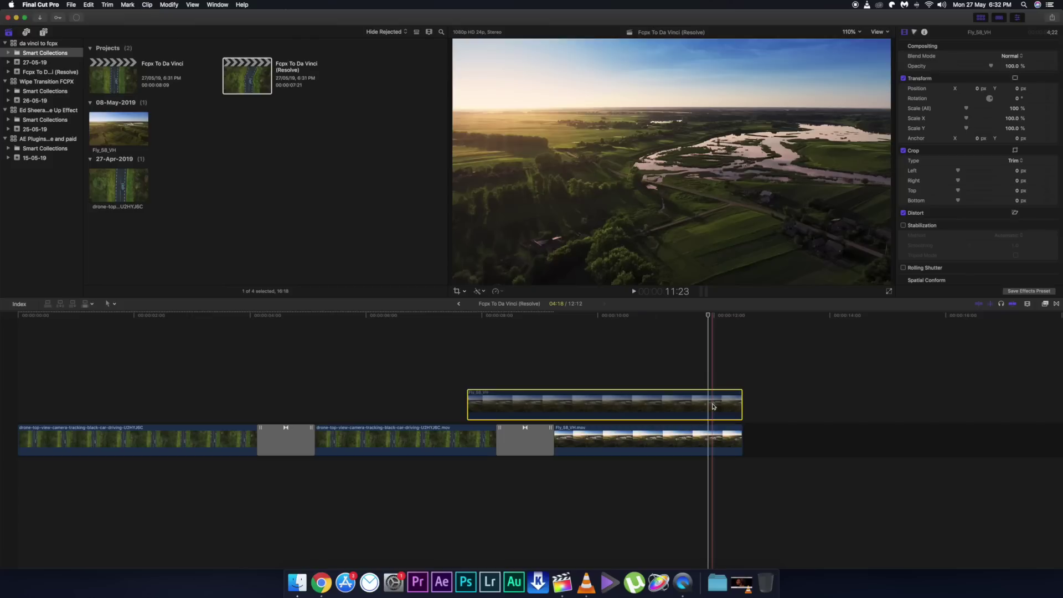
mouse_move(711, 407)
left_mouse_down()
mouse_move(725, 405)
mouse_move(714, 405)
left_mouse_up()
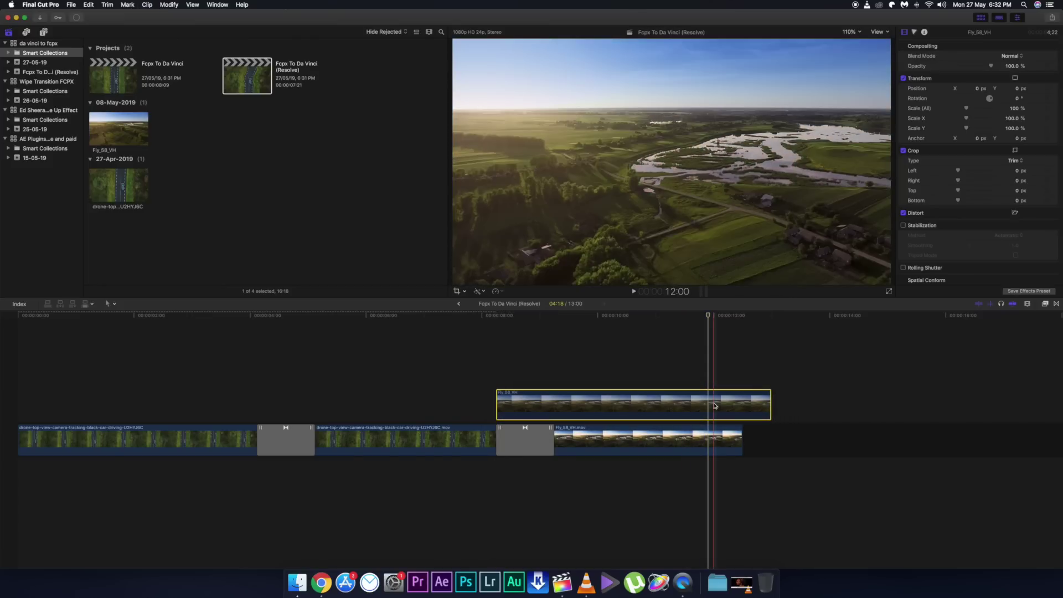
left_click_drag(598, 404, 893, 404)
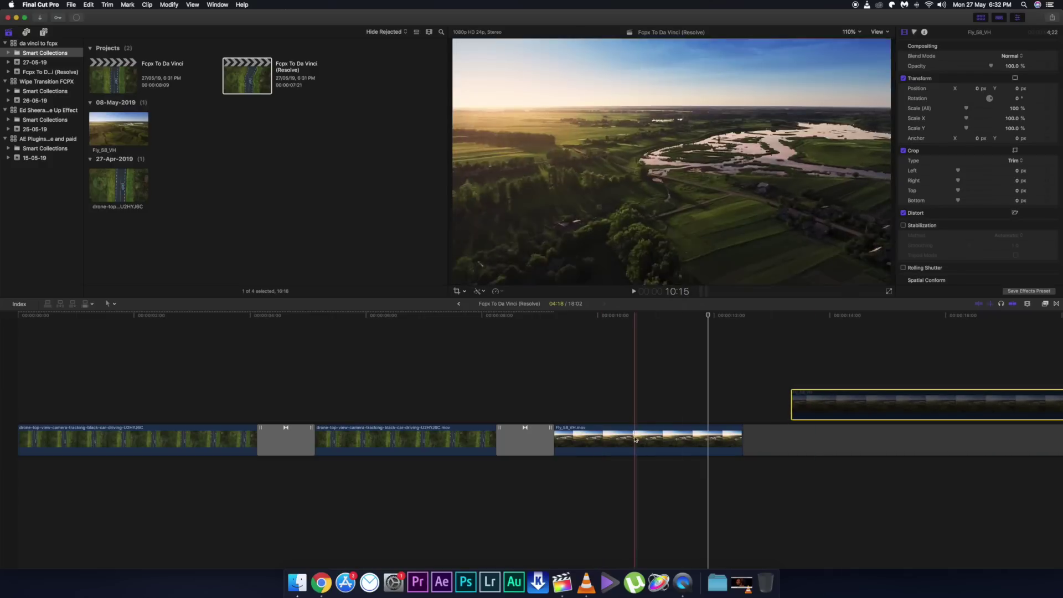